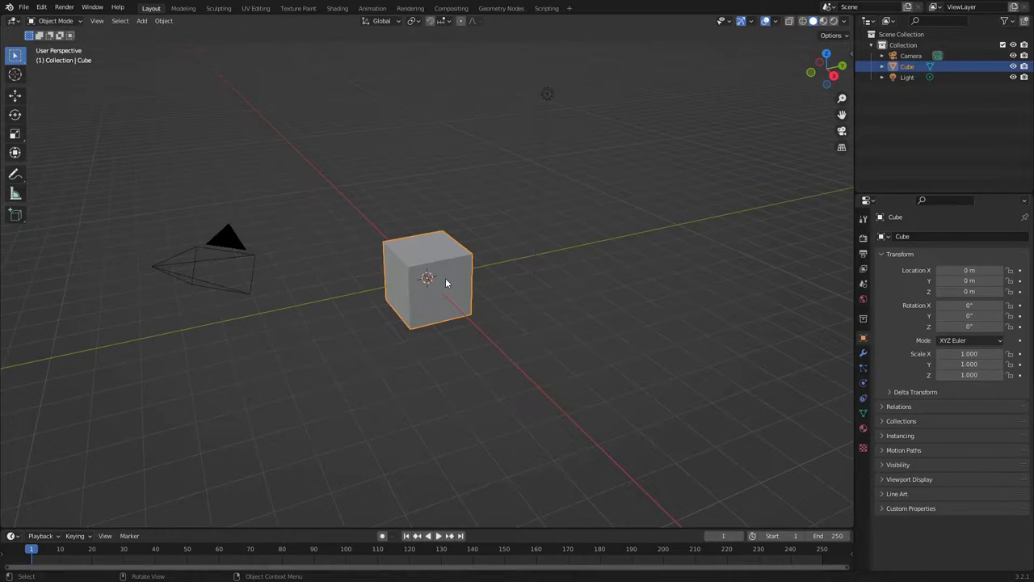
Step: Draw a second cube, Cube.001, beside the default cube at X -0.446 m, Y 4.181 m
left_click_drag(825, 69, 842, 137)
mouse_move(841, 98)
left_mouse_down()
mouse_move(842, 49)
mouse_move(842, 109)
mouse_move(636, 101)
mouse_move(846, 112)
left_mouse_up()
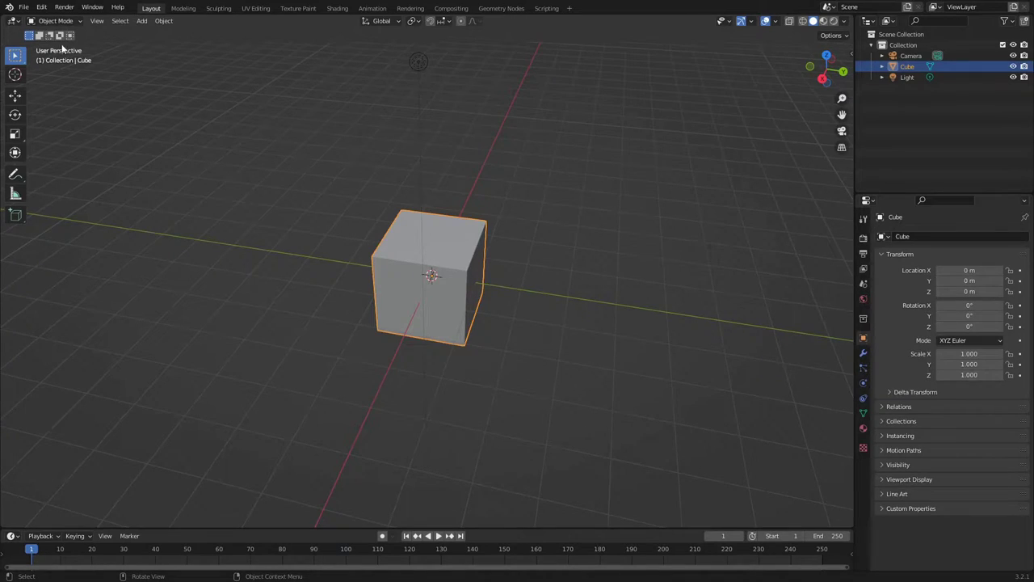
left_click(16, 214)
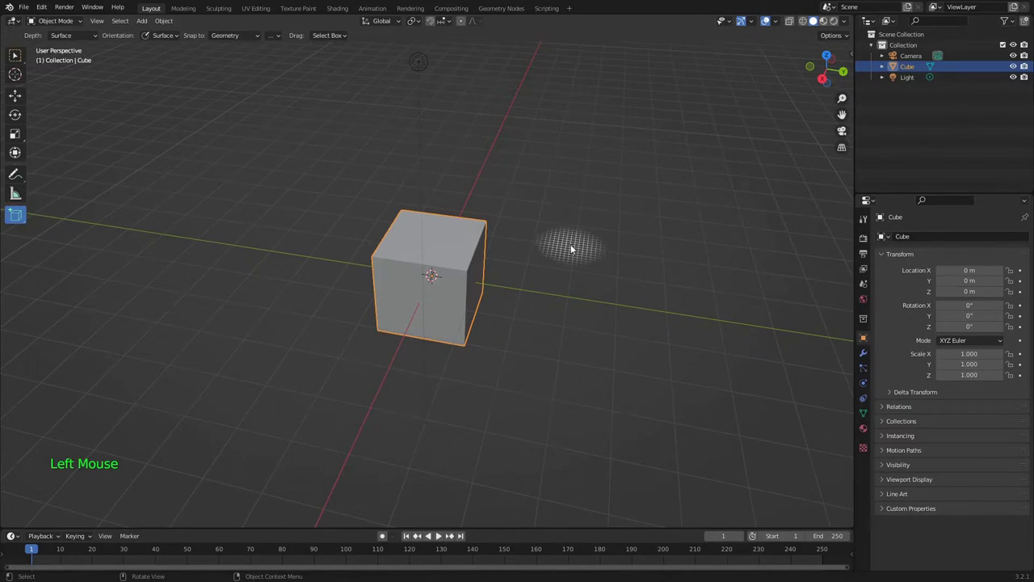
left_click_drag(577, 248, 688, 354)
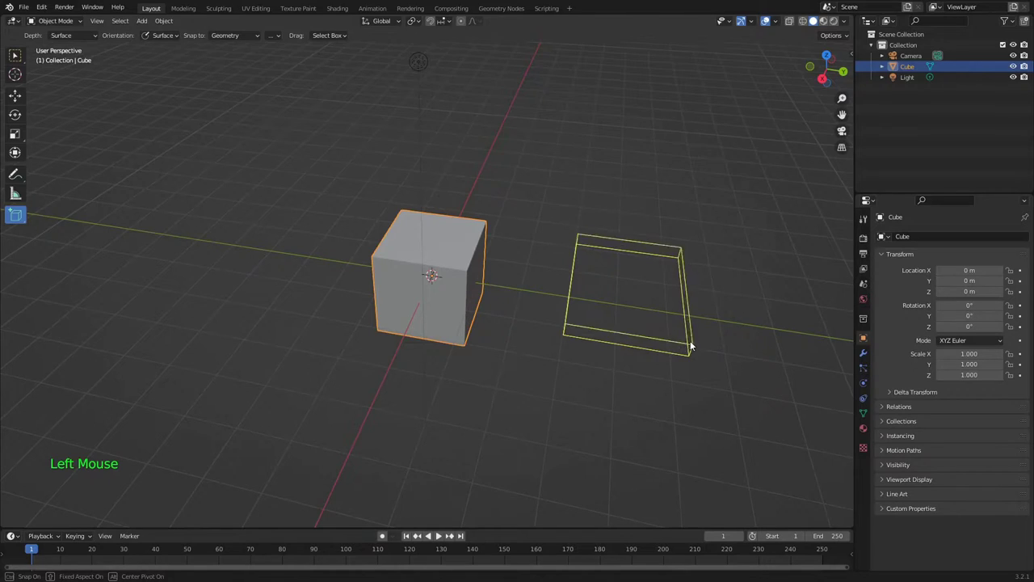
left_click(689, 284)
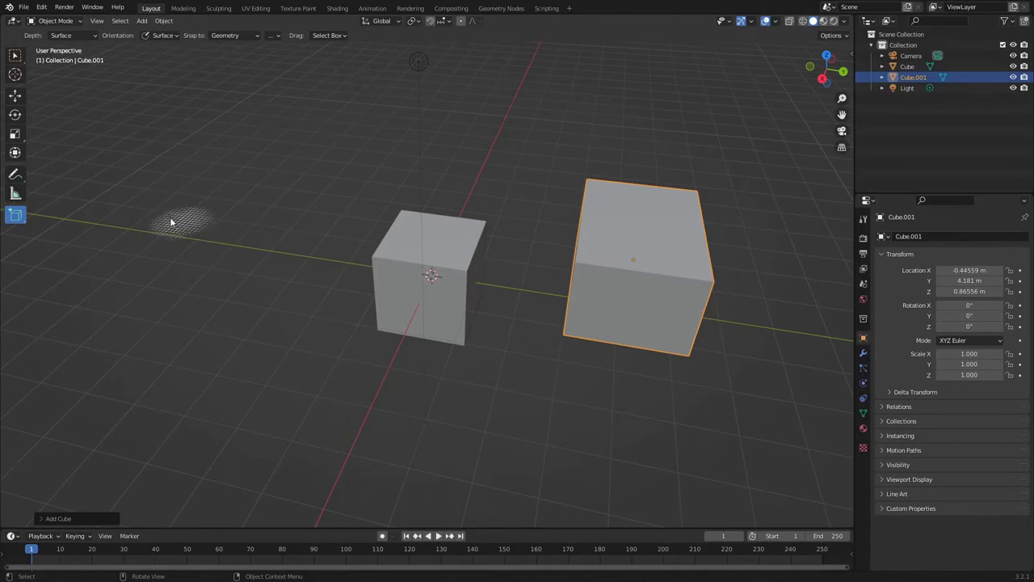
Step: Rotate Cube.001 67.7° on Z, scale it to 2.286 on Z, and move it to X 0.374 m, Y 4.947 m
left_click(15, 153)
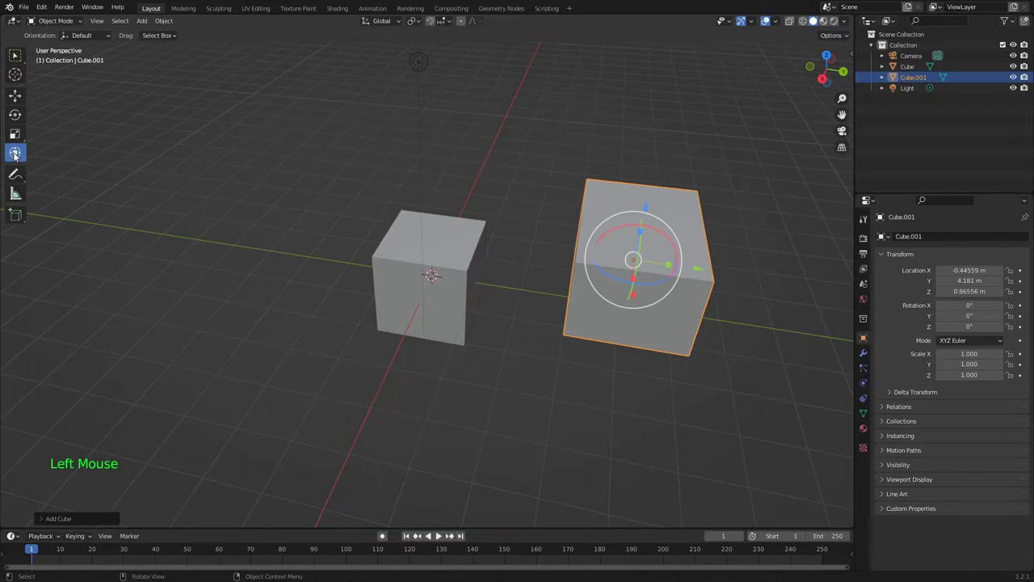
left_click_drag(620, 282, 647, 192)
left_click_drag(698, 275, 734, 275)
left_click_drag(676, 304, 678, 327)
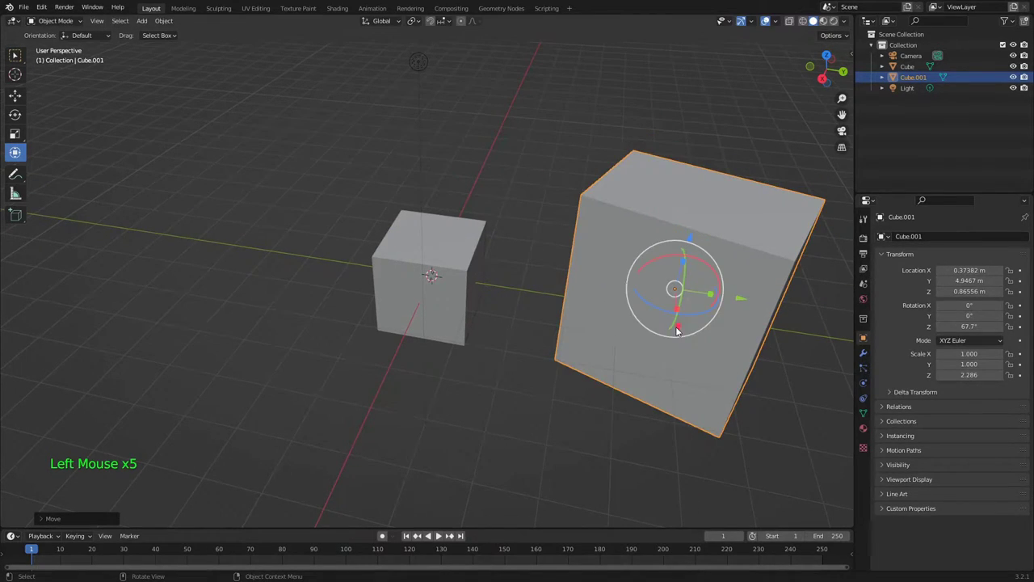
left_click(224, 181)
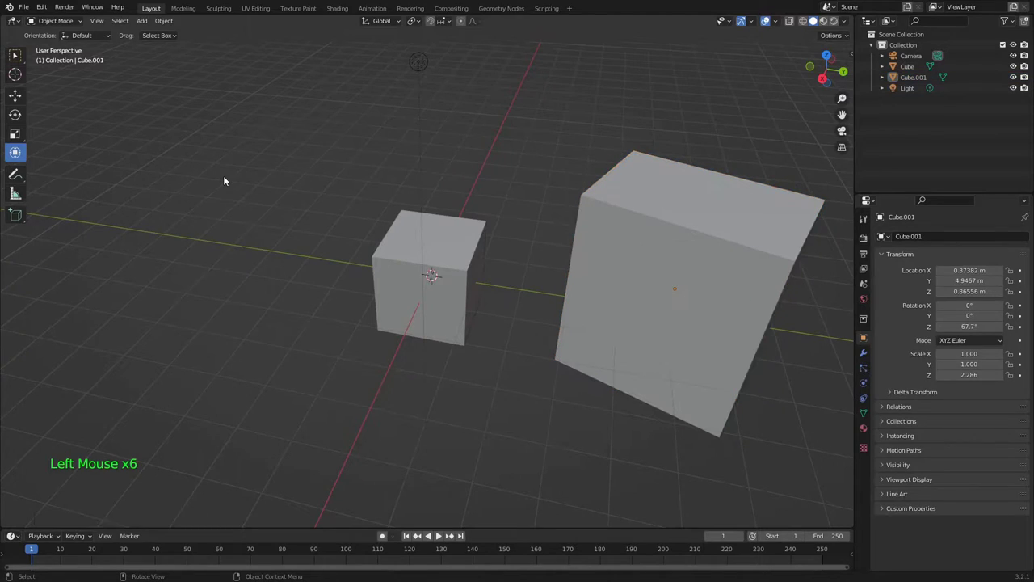
Step: Stretch the small original cube wider along X with Scale Cage
left_click(19, 138)
left_click_drag(46, 147, 55, 164)
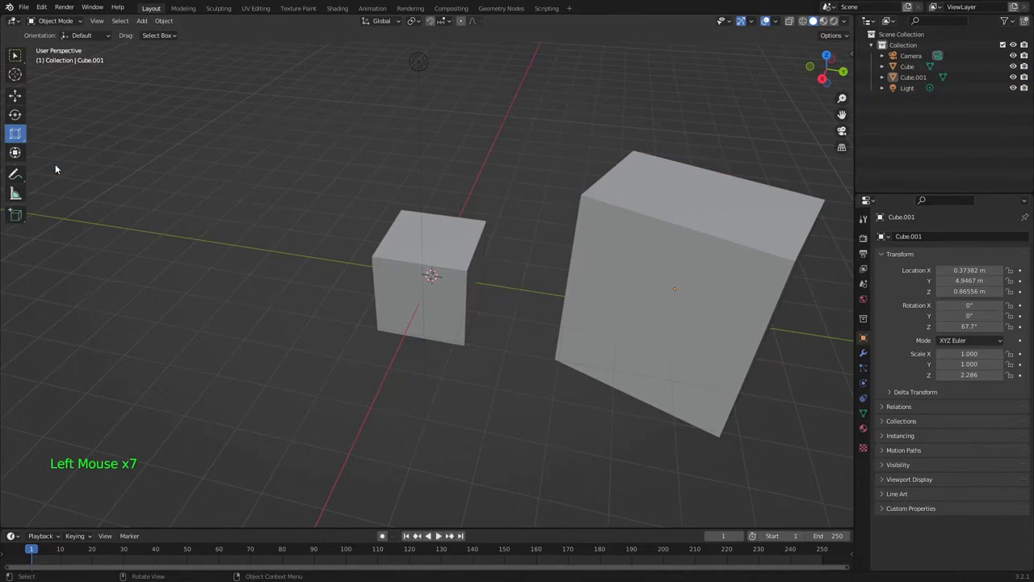
left_click(399, 243)
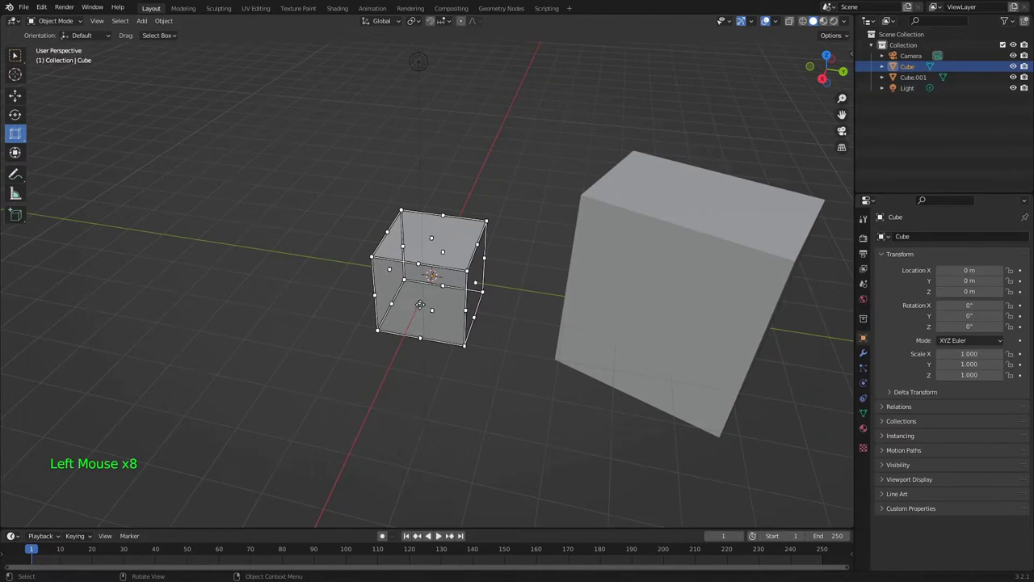
left_click_drag(420, 304, 525, 312)
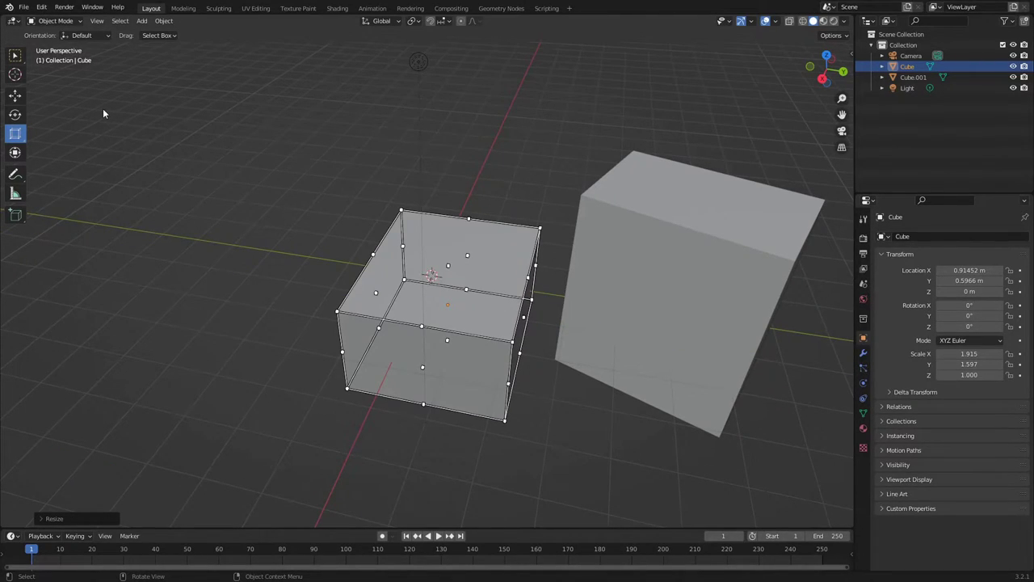
Step: Delete the small cube and the larger rotated cube from the scene
left_click(16, 153)
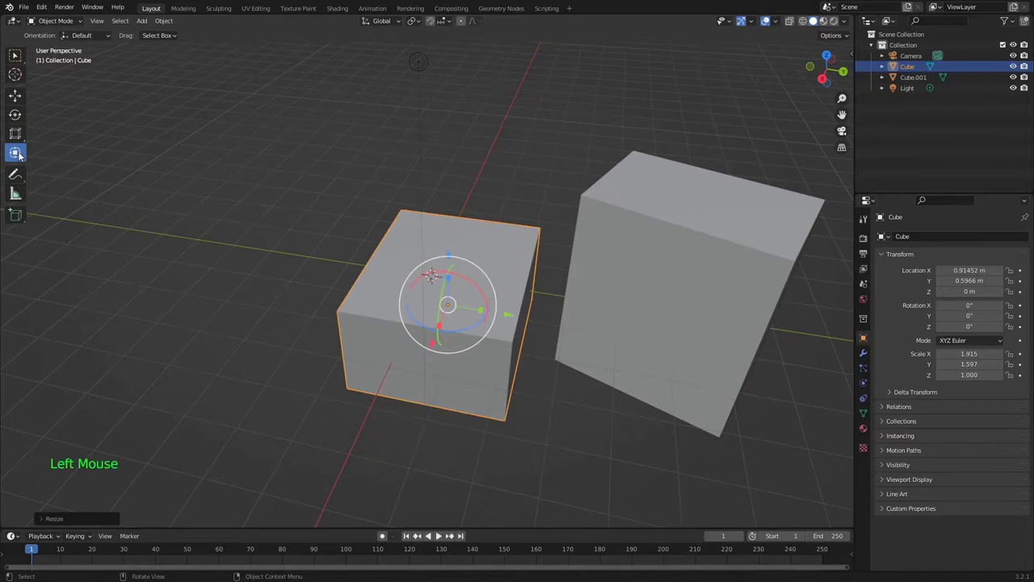
right_click(396, 256)
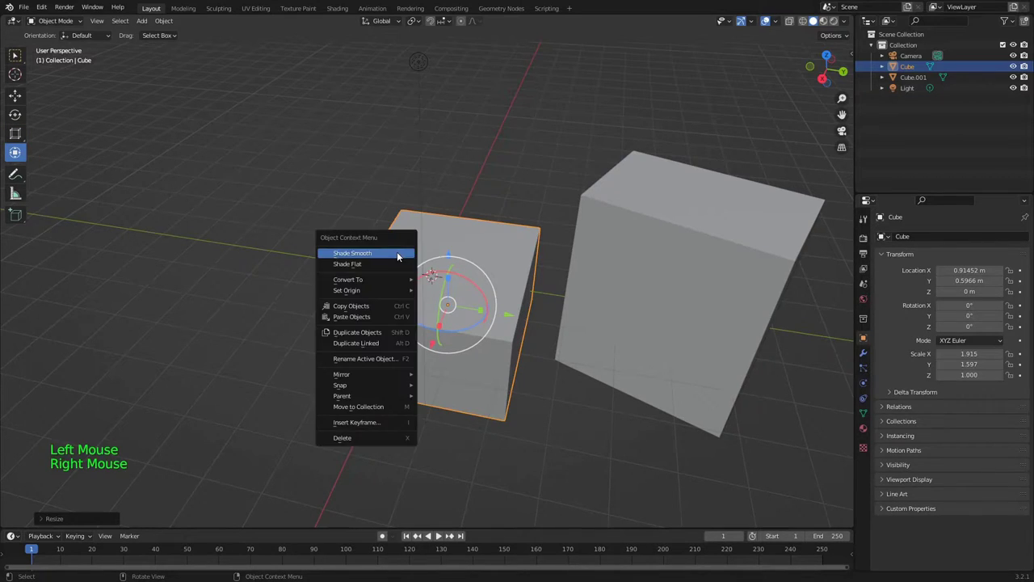
left_click(361, 441)
left_click(651, 274)
right_click(651, 275)
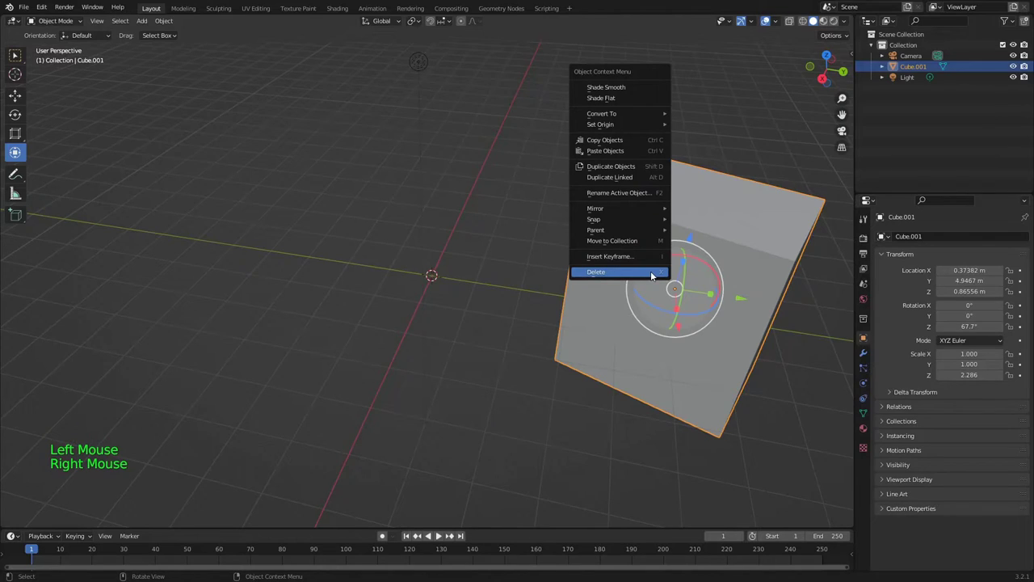
left_click(651, 273)
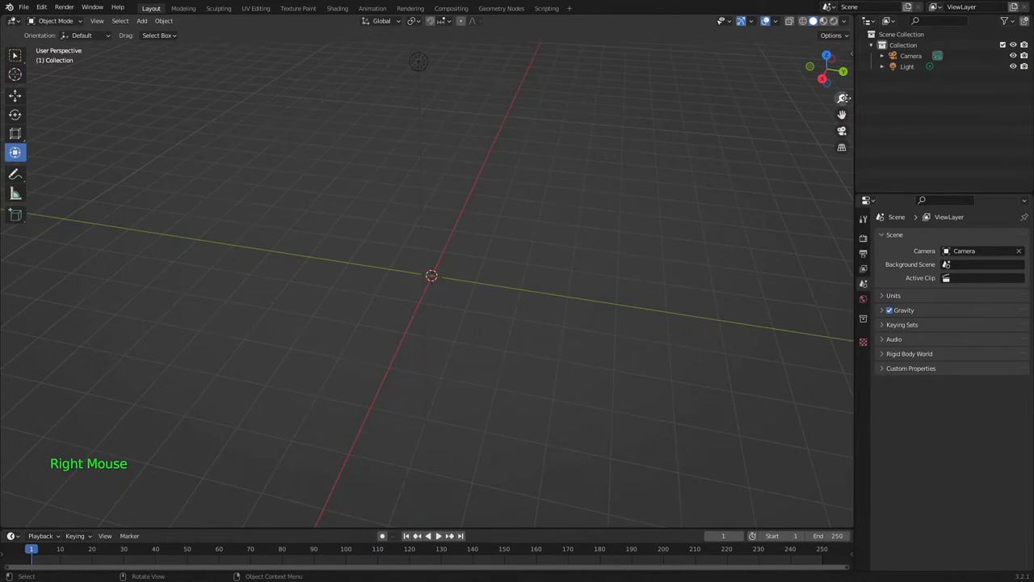
Step: Draw the couch's seat slab at the grid centre from a higher view
left_click_drag(826, 68, 805, 84)
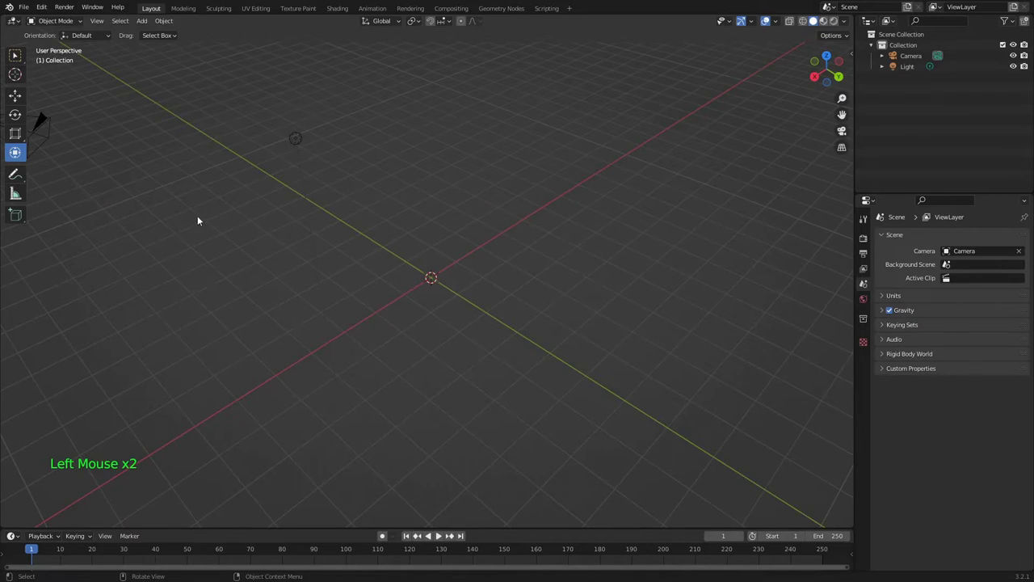
left_click(17, 215)
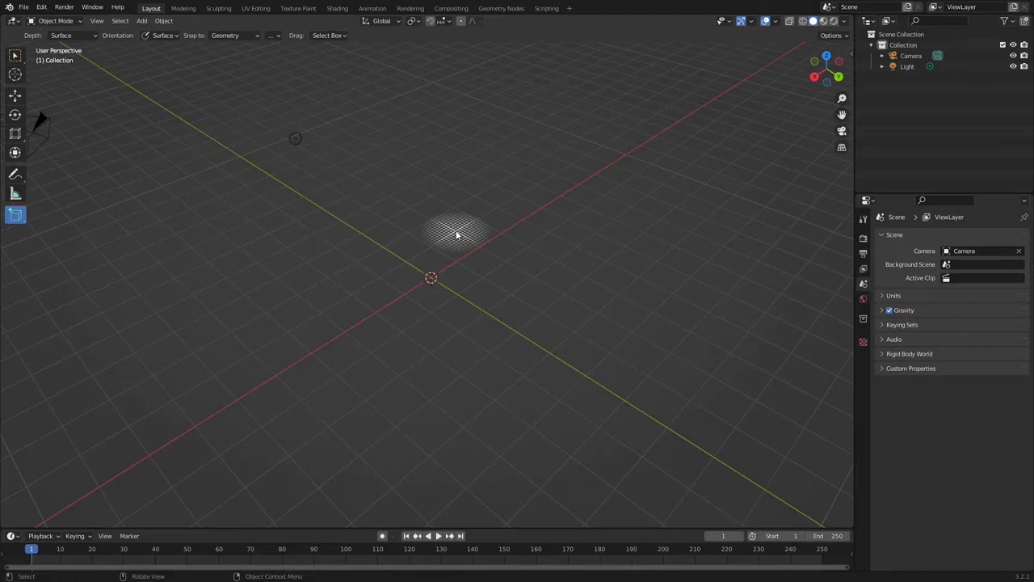
left_click_drag(456, 234, 403, 333)
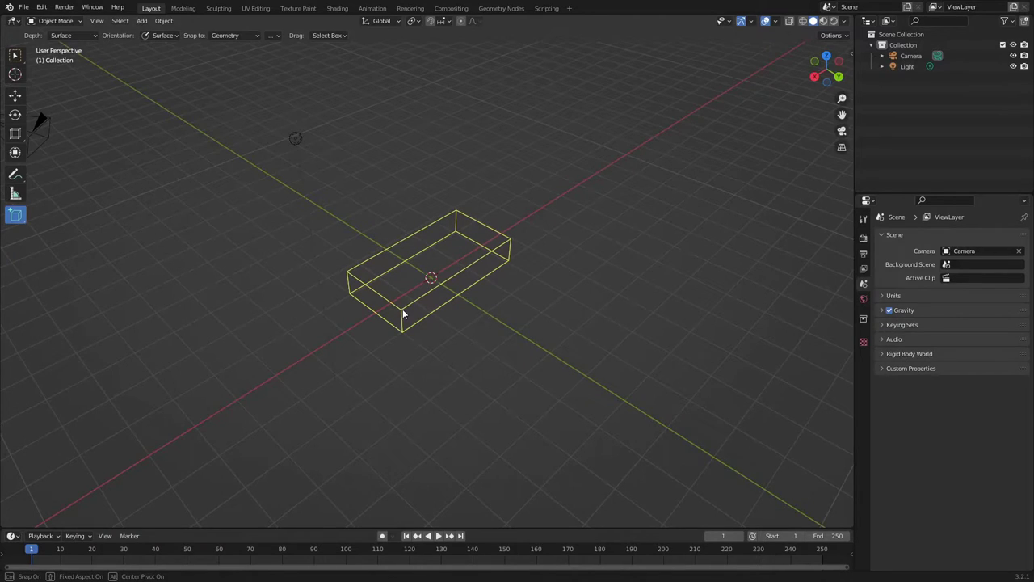
left_click(403, 315)
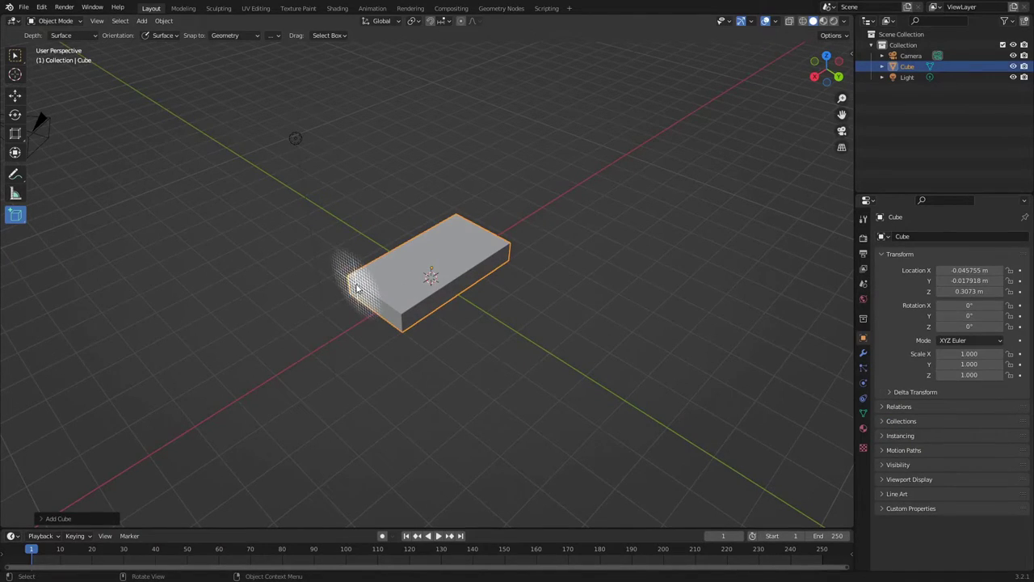
Step: Add a tall backrest along the seat's long edge and an armrest at each end
left_click_drag(350, 278, 466, 218)
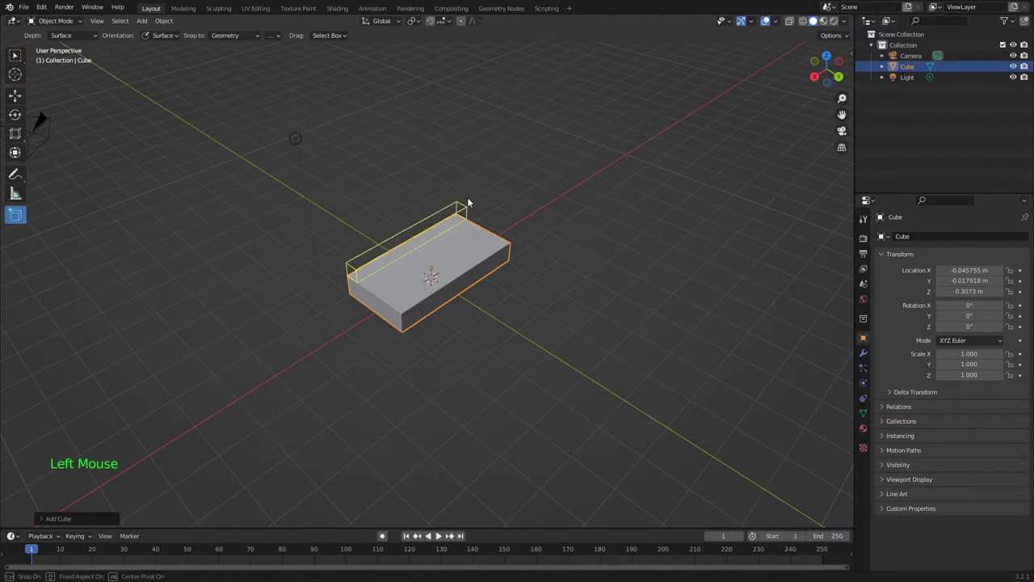
left_click(470, 175)
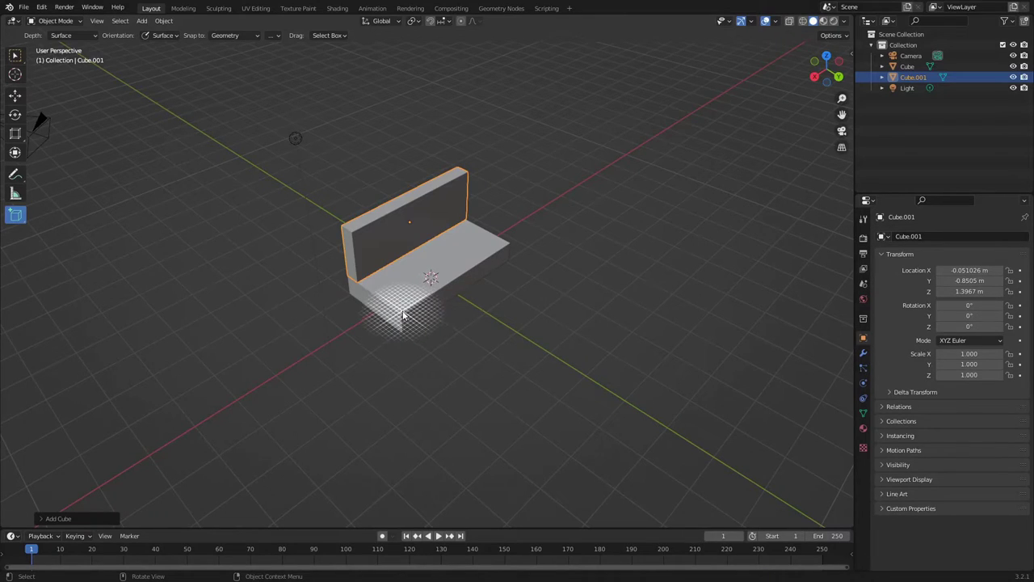
mouse_move(404, 312)
left_mouse_down()
mouse_move(383, 279)
mouse_move(362, 275)
left_mouse_up()
left_click(365, 260)
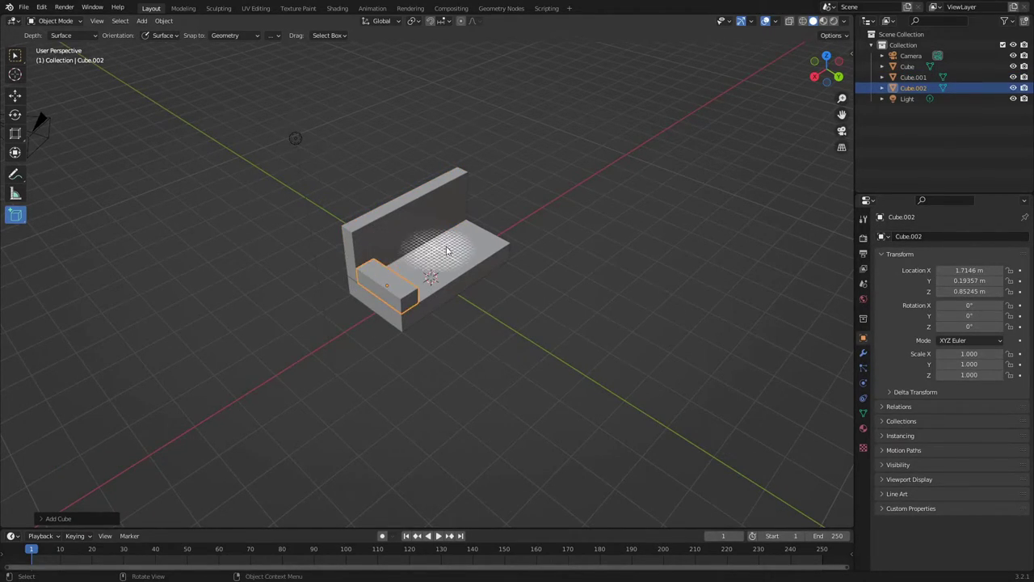
left_click_drag(464, 220, 492, 252)
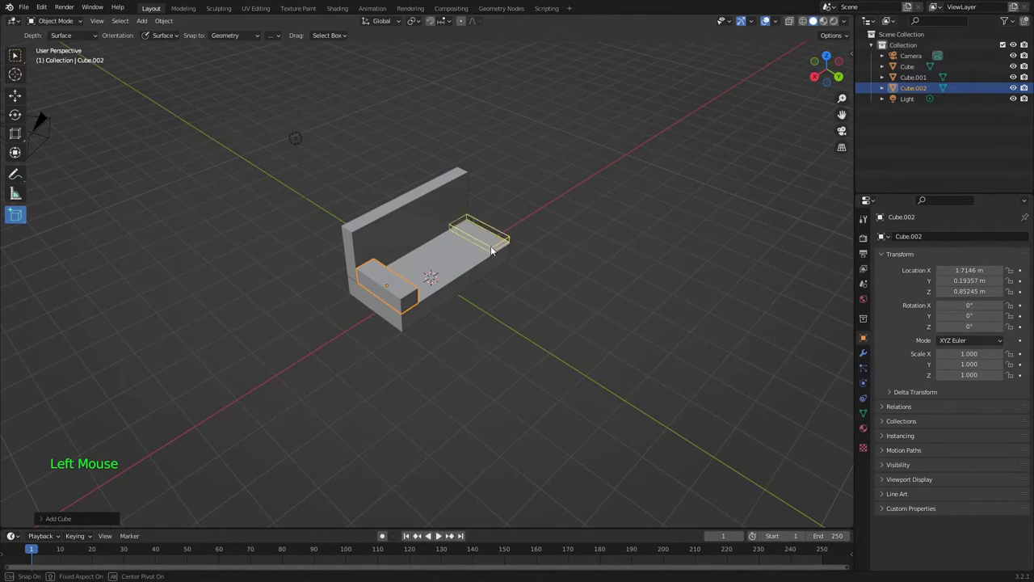
left_click(490, 242)
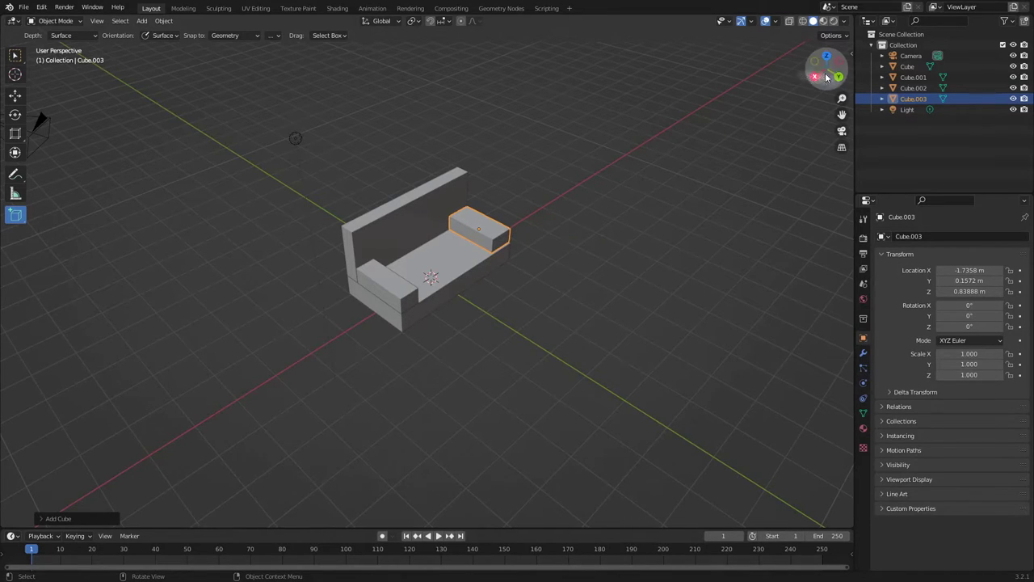
Step: Draw a wide, thin square floor slab, Cube.004, underneath the couch
left_click_drag(824, 67, 455, 234)
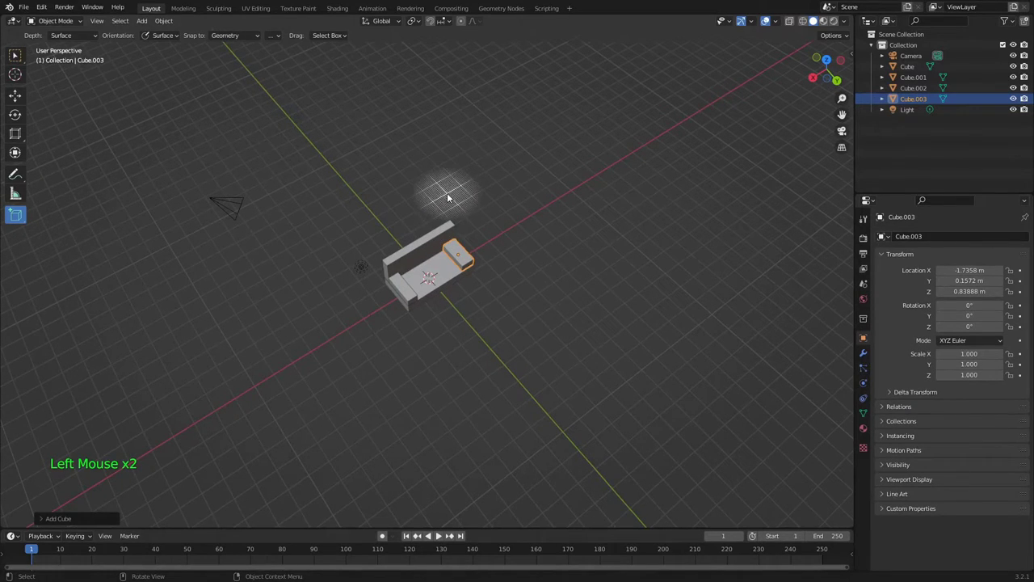
key("ctrl+z")
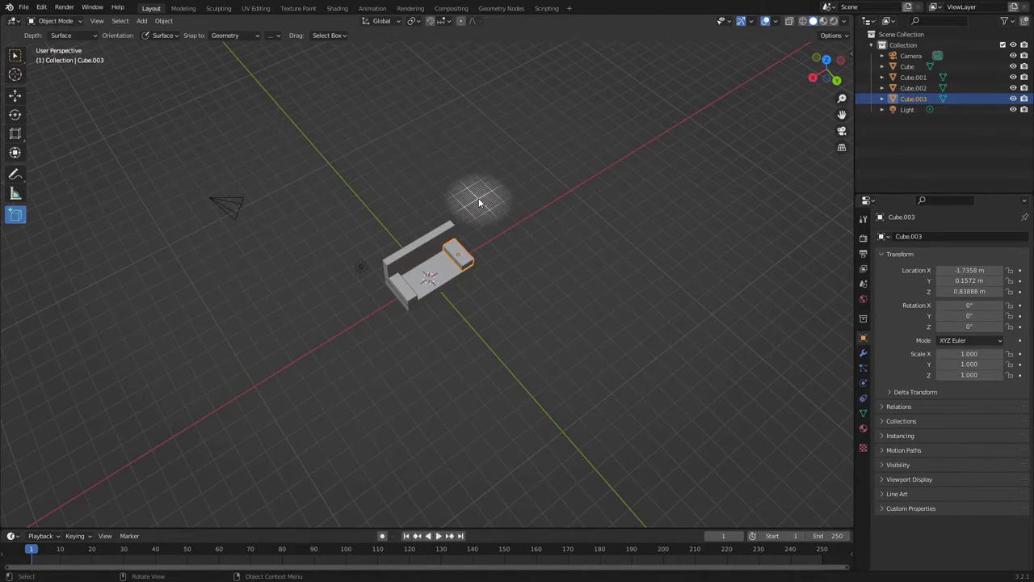
left_click_drag(485, 192, 423, 472)
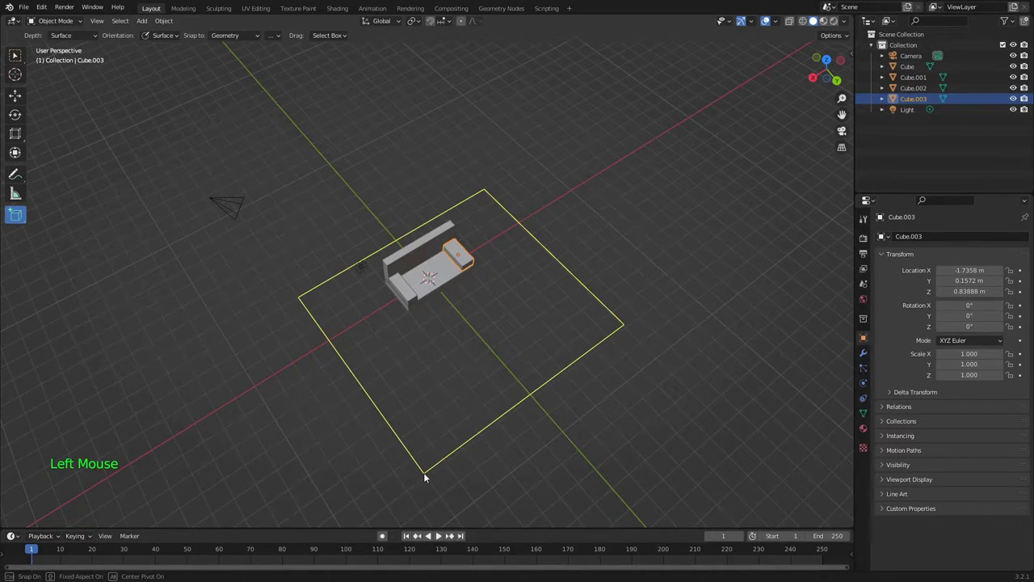
left_click(423, 478)
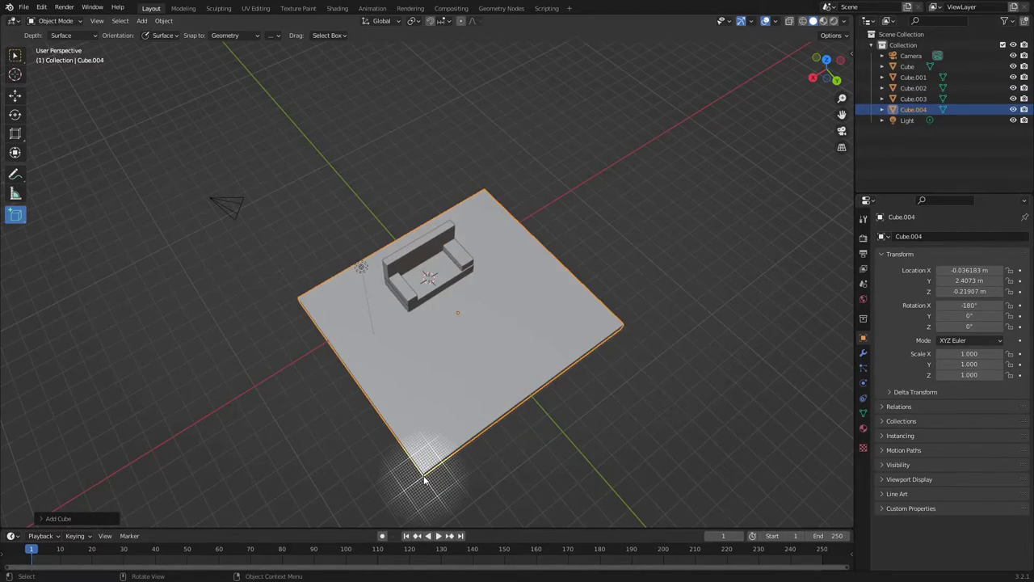
left_click(76, 247)
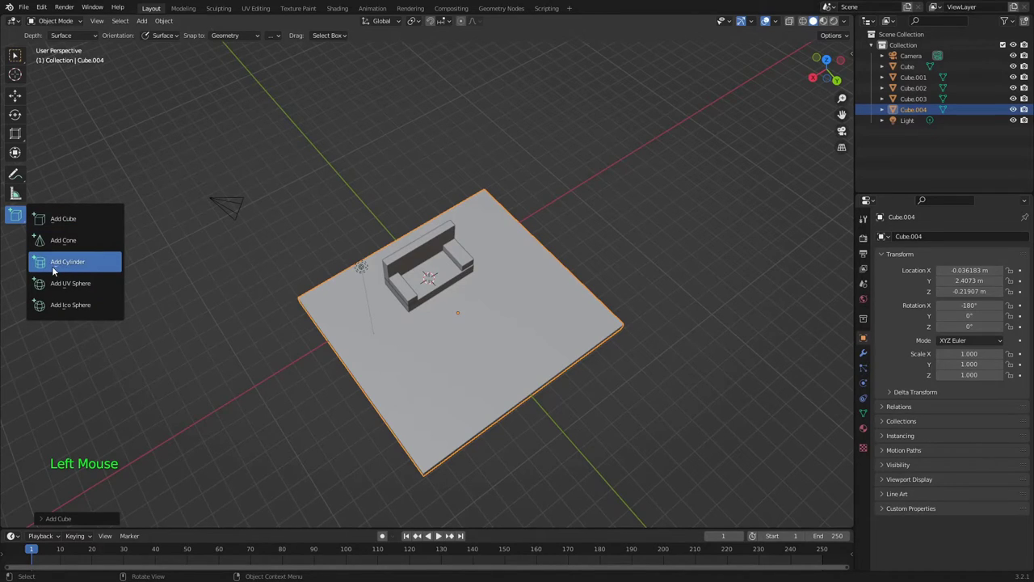
Step: Draw three cylinders on the floor: a flat disc lamp base, a thin upright pole, and a wider shade
left_click(53, 271)
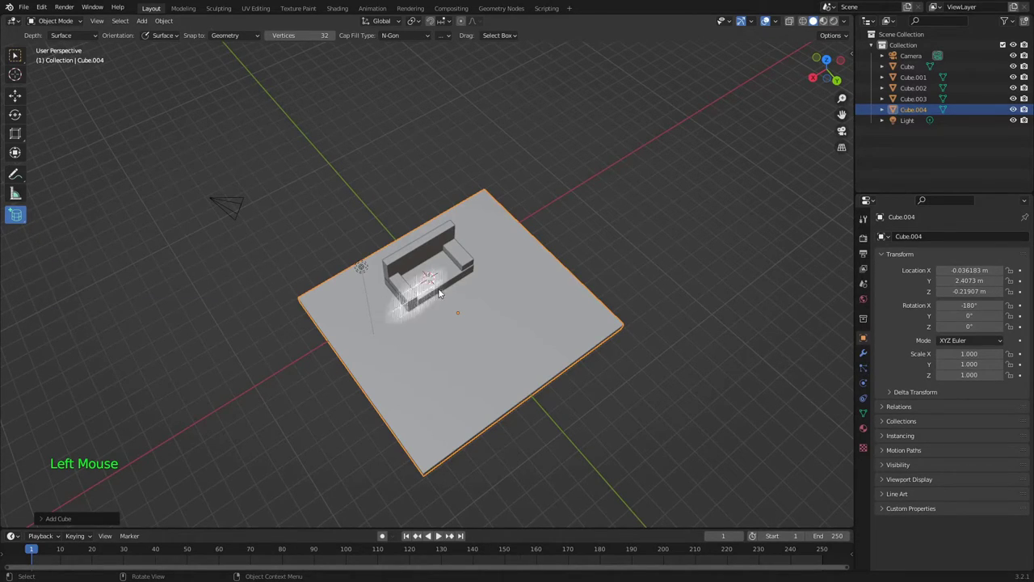
left_click_drag(841, 101, 738, 203)
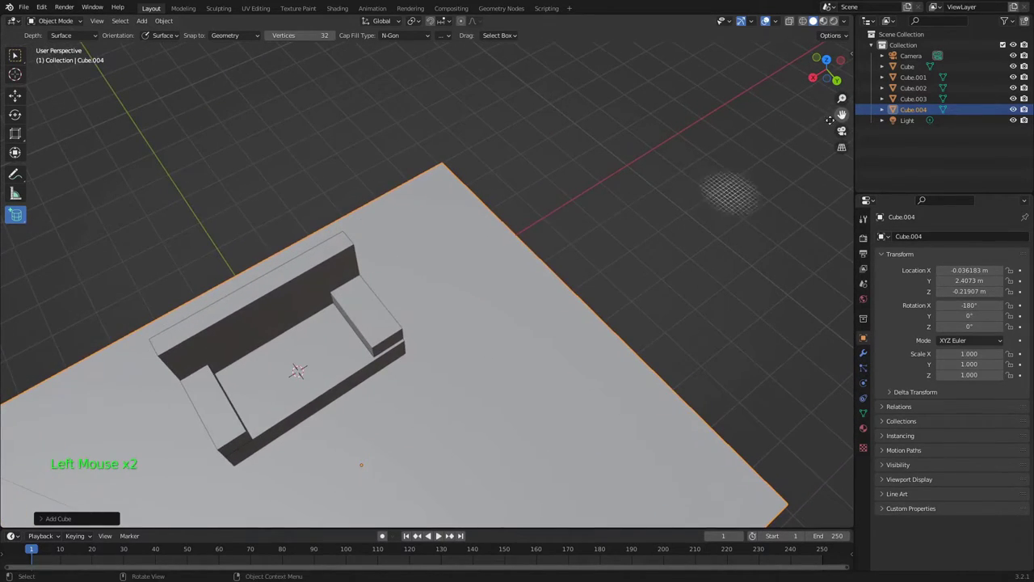
left_click_drag(439, 241, 442, 268)
left_click(437, 286)
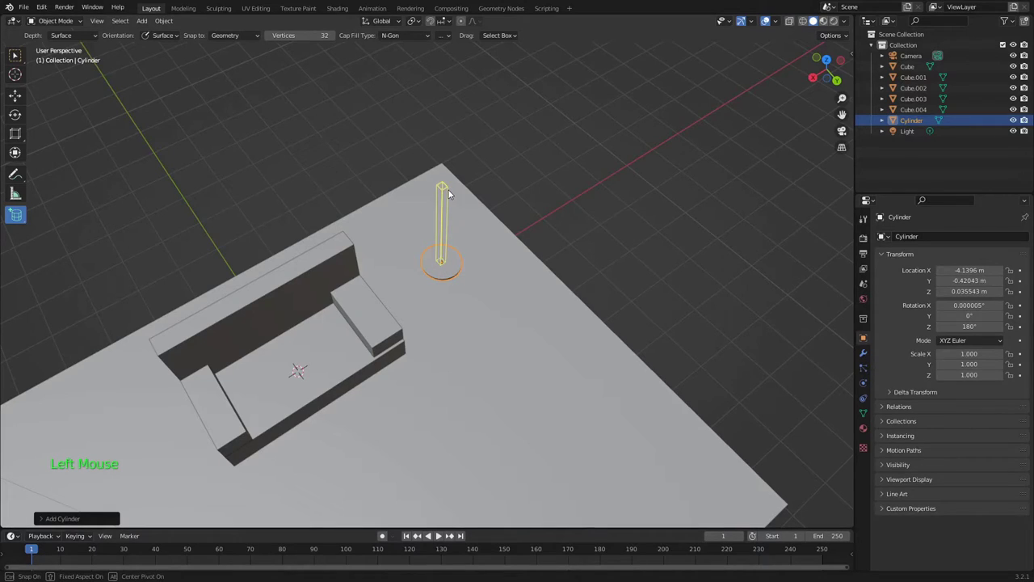
left_click(449, 190)
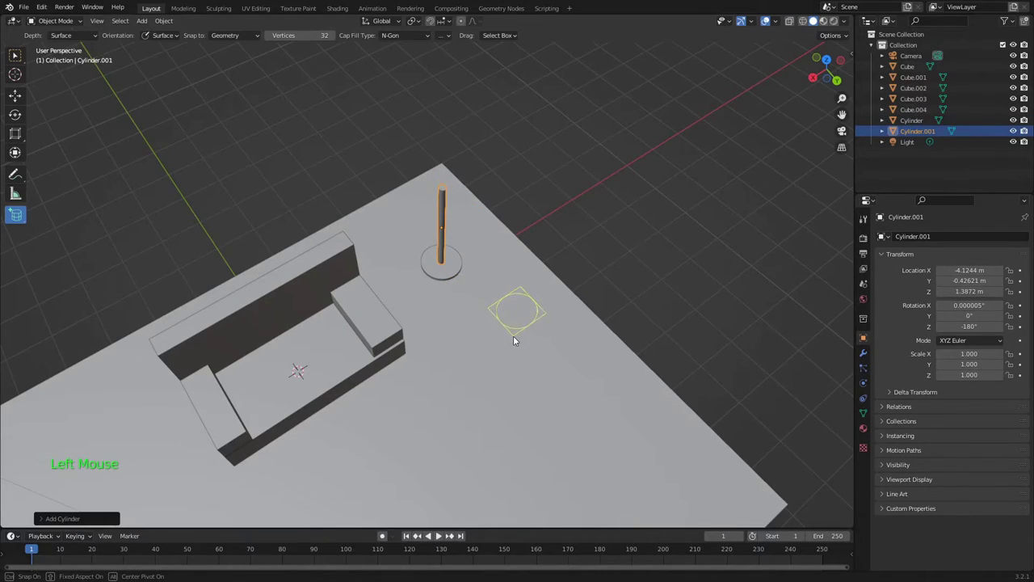
left_click_drag(516, 338, 515, 336)
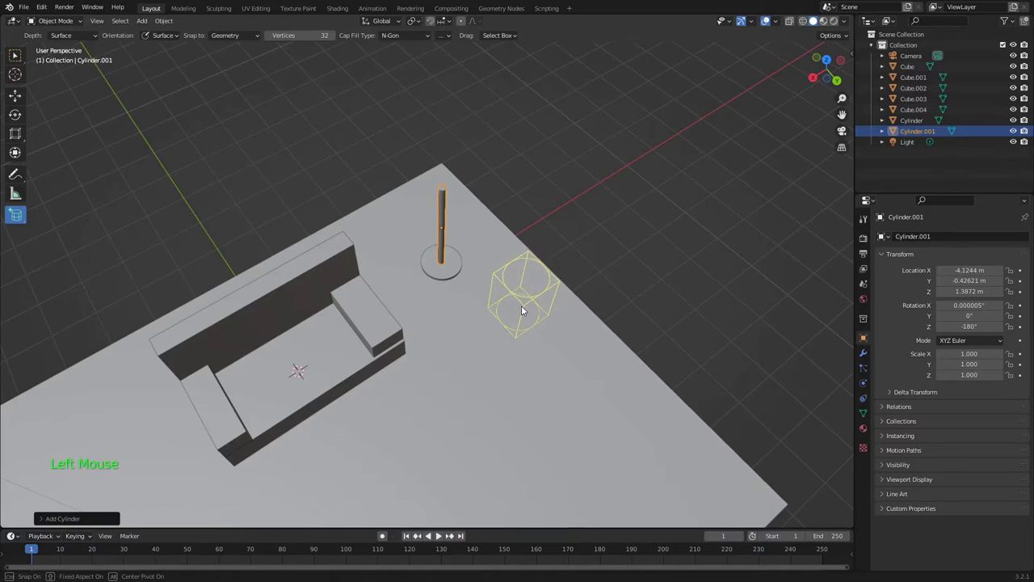
left_click(521, 311)
Step: Move the shade Cylinder.002 over the pole along X and Y and lift it to the pole's top
left_click(15, 152)
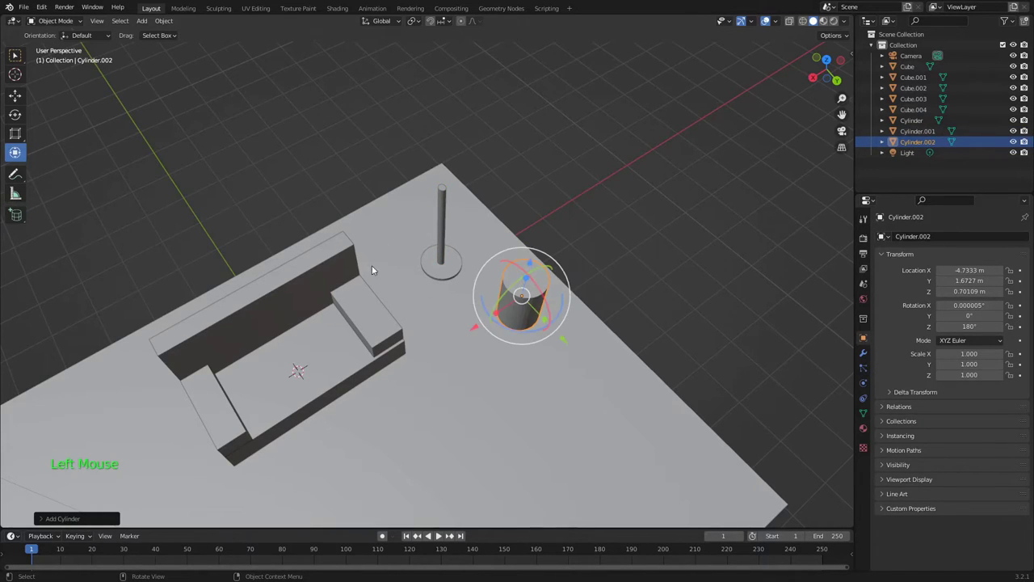
left_click_drag(824, 71, 804, 81)
left_click_drag(490, 392, 529, 301)
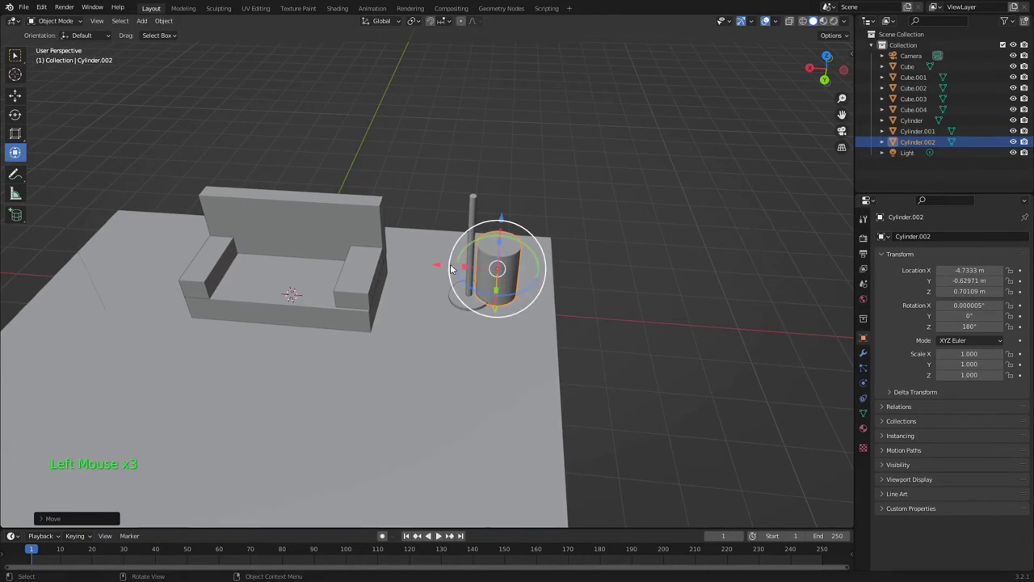
left_click_drag(436, 267, 412, 273)
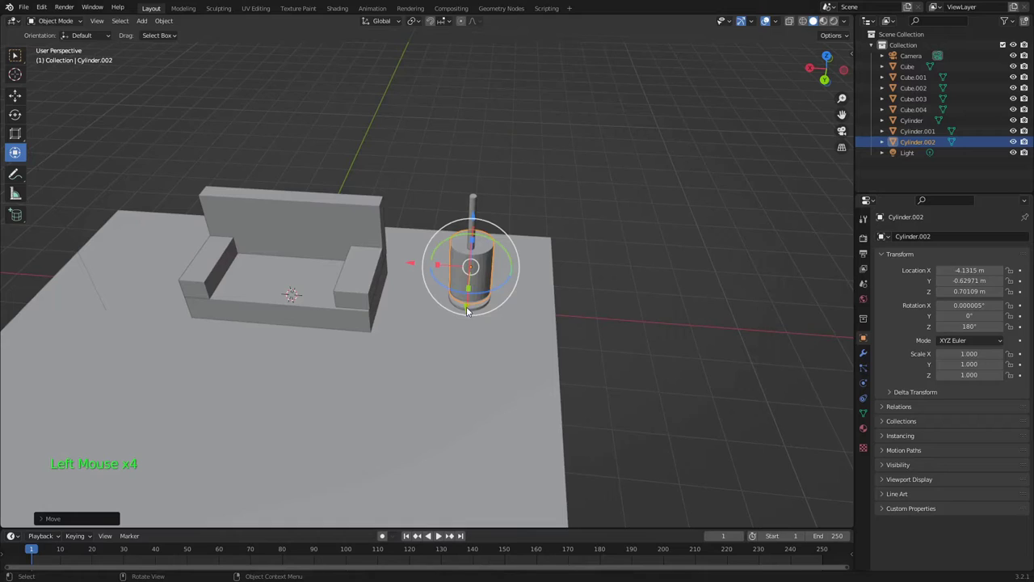
left_click_drag(466, 301, 468, 312)
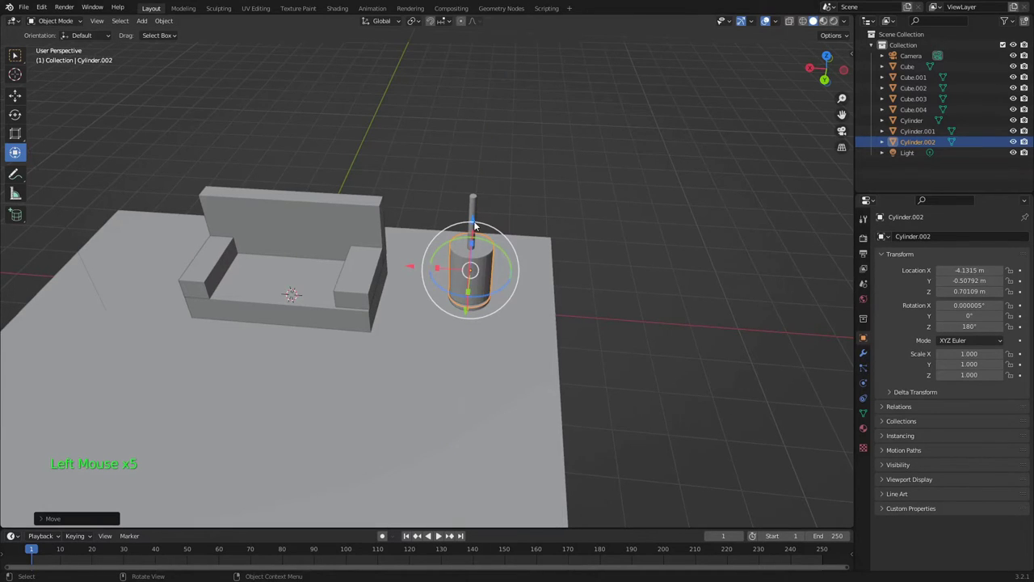
left_click_drag(474, 232, 473, 158)
Step: Centre the shade exactly over the pole at Z 2.6526 m, checking from front and overhead views
left_click_drag(817, 77, 590, 212)
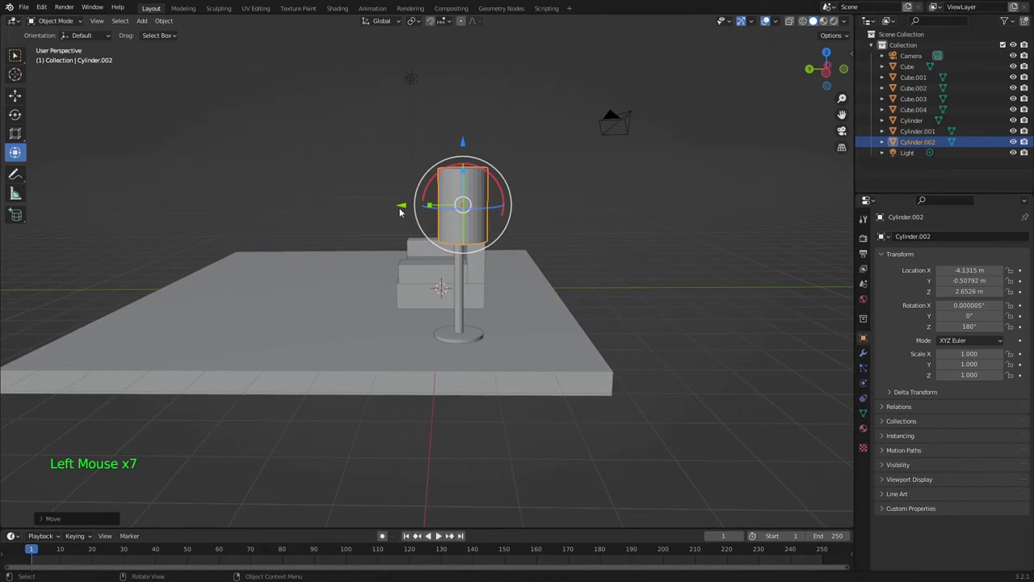
left_click_drag(399, 211, 393, 212)
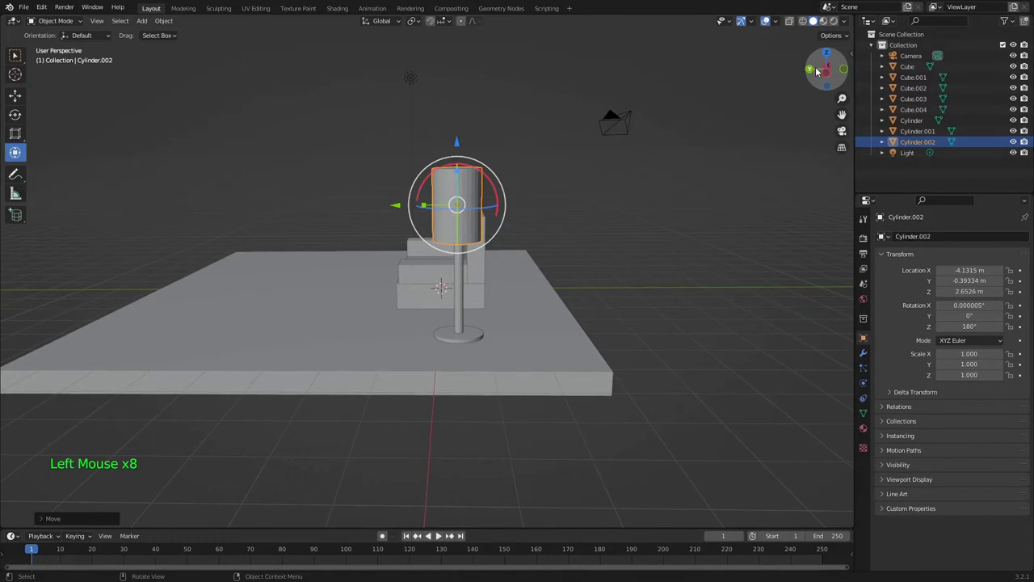
left_click_drag(817, 71, 638, 137)
left_click_drag(842, 98, 825, 130)
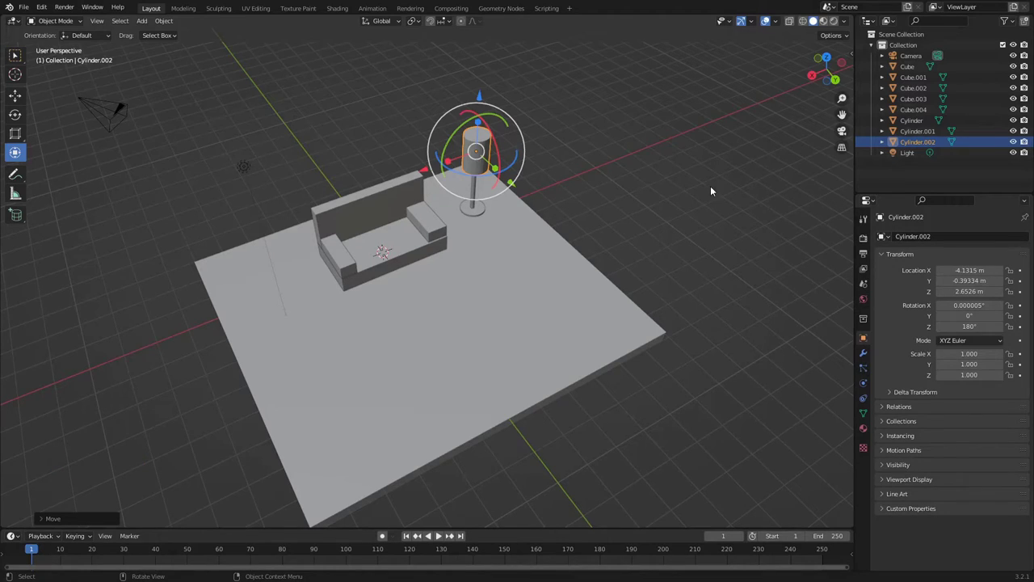
left_click(638, 176)
left_click_drag(826, 71, 816, 100)
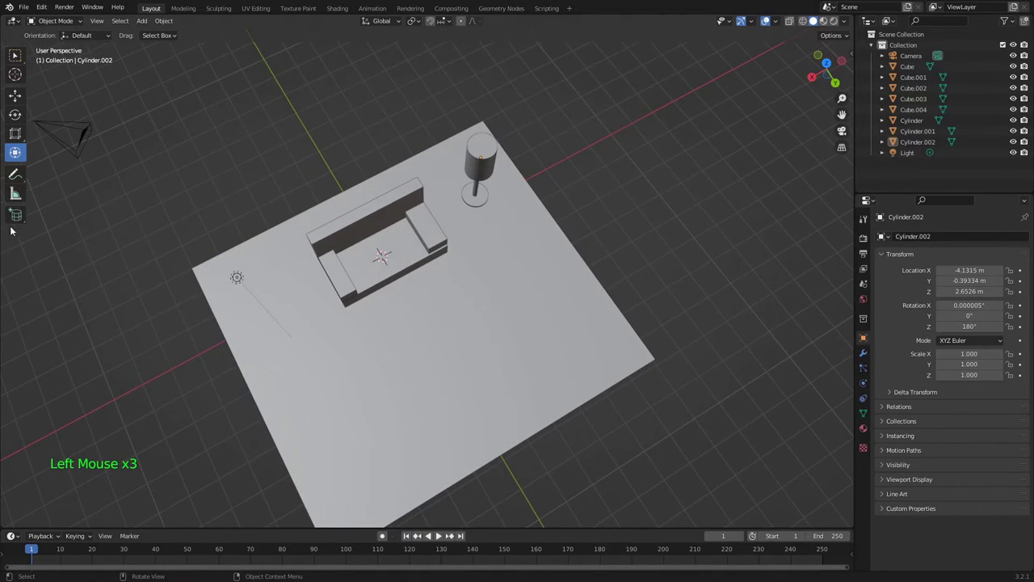
Step: Draw a tall, thin wall, Cube.005, along the floor's back edge behind the couch and lamp
left_click_drag(15, 214, 45, 220)
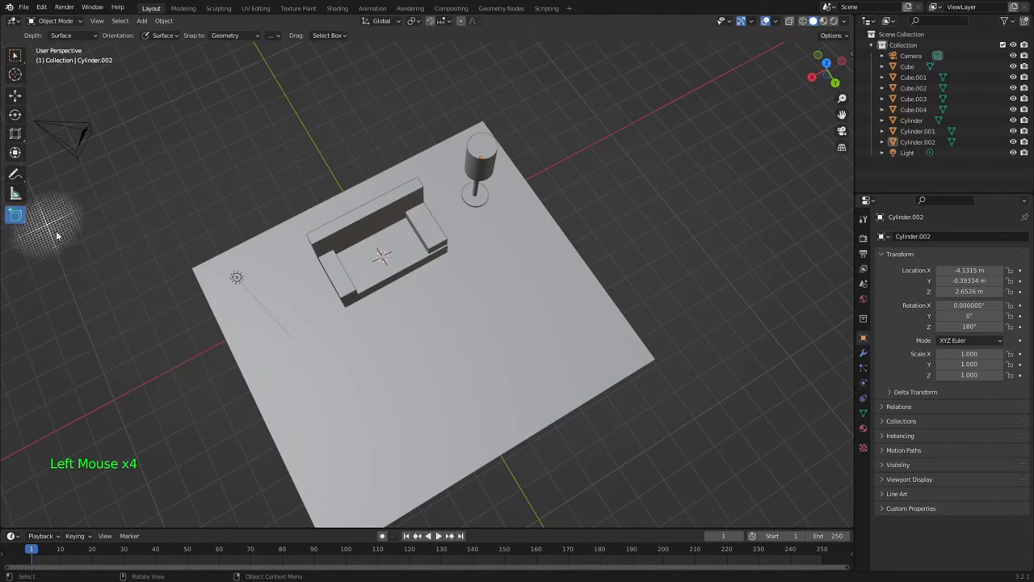
left_click_drag(192, 271, 495, 144)
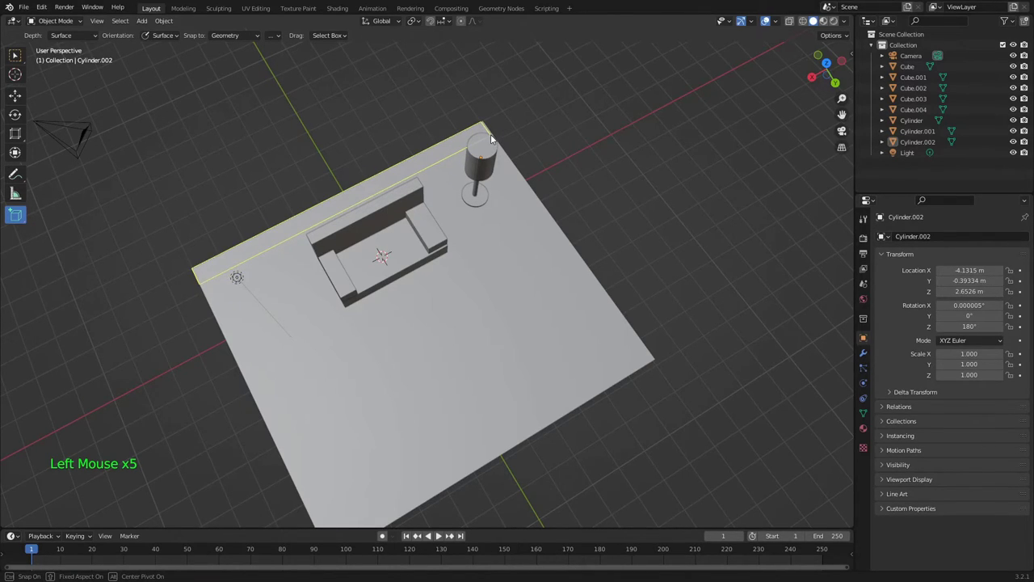
left_click(457, 31)
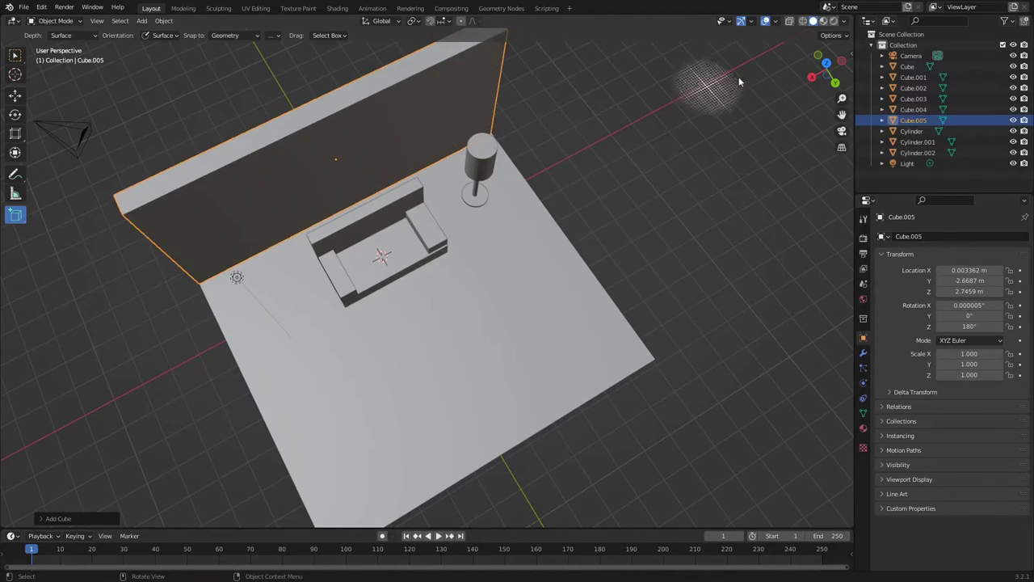
left_click_drag(824, 70, 800, 74)
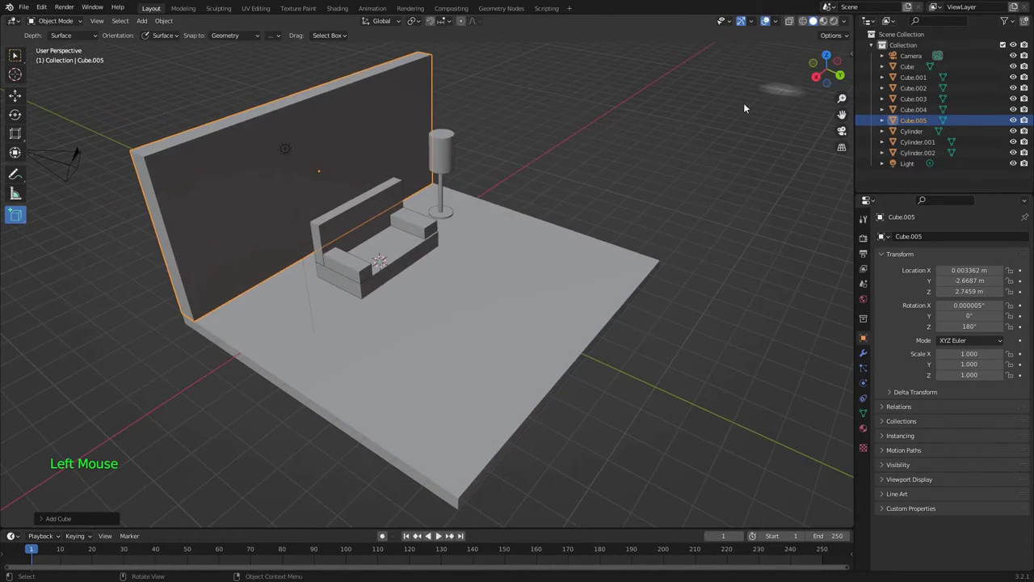
Step: Duplicate the back wall using Copy and Paste Objects
right_click(198, 202)
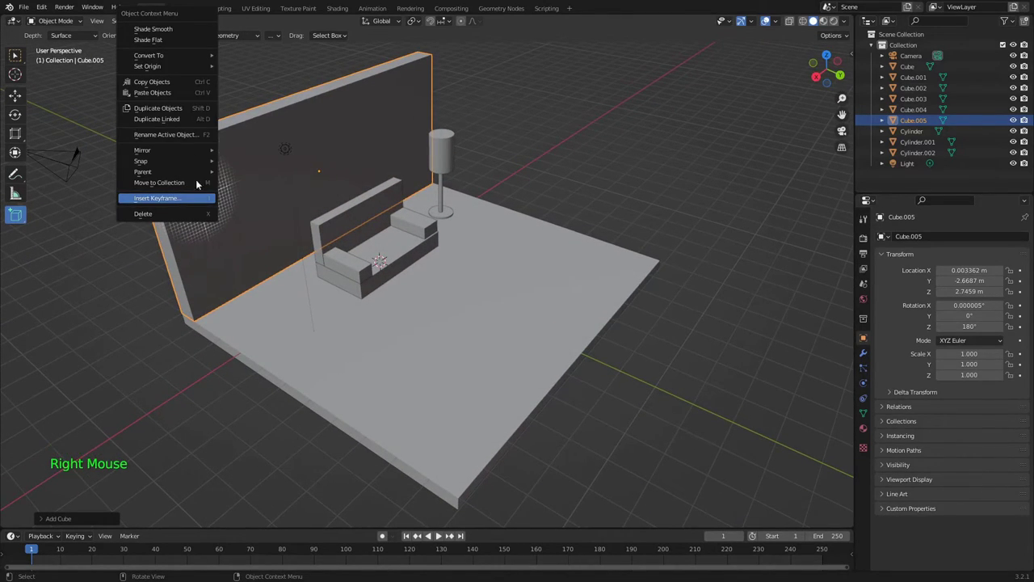
left_click(161, 82)
right_click(202, 177)
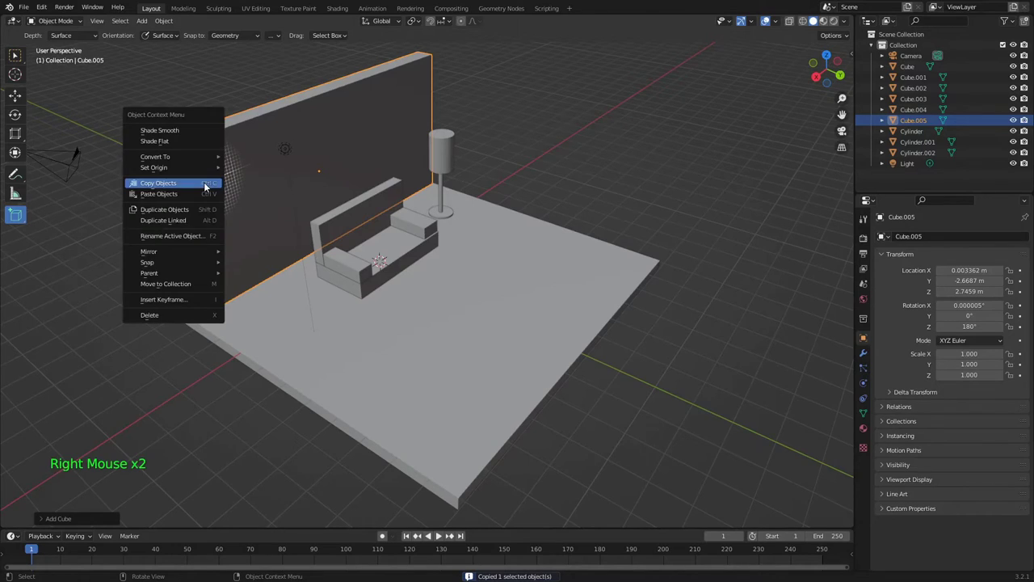
left_click(197, 191)
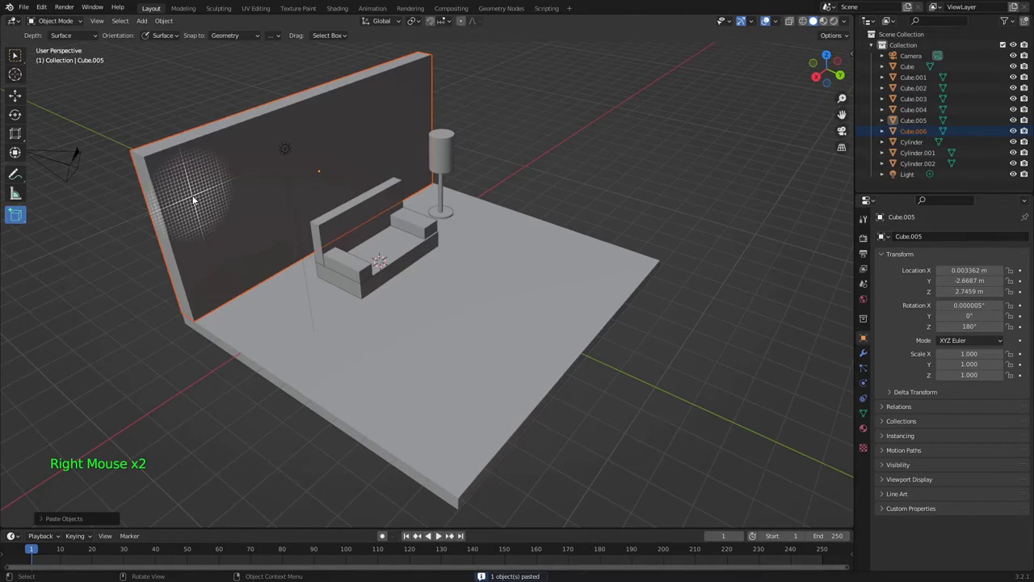
Step: Scale the wall copy into a second wall, Cube.006, along the adjacent floor edge, forming a corner
left_click(16, 134)
left_click(163, 242)
key("s")
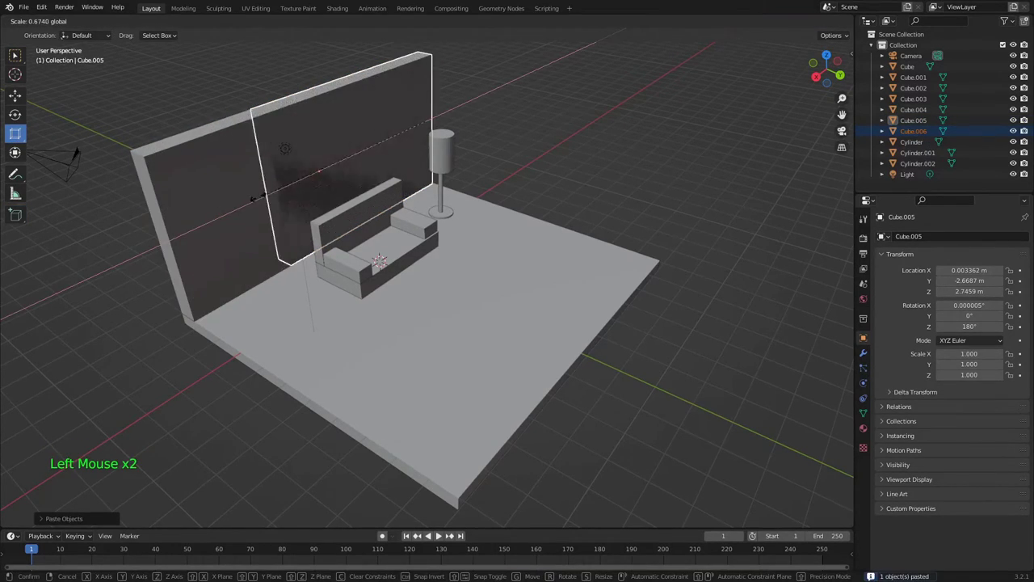
left_click(421, 128)
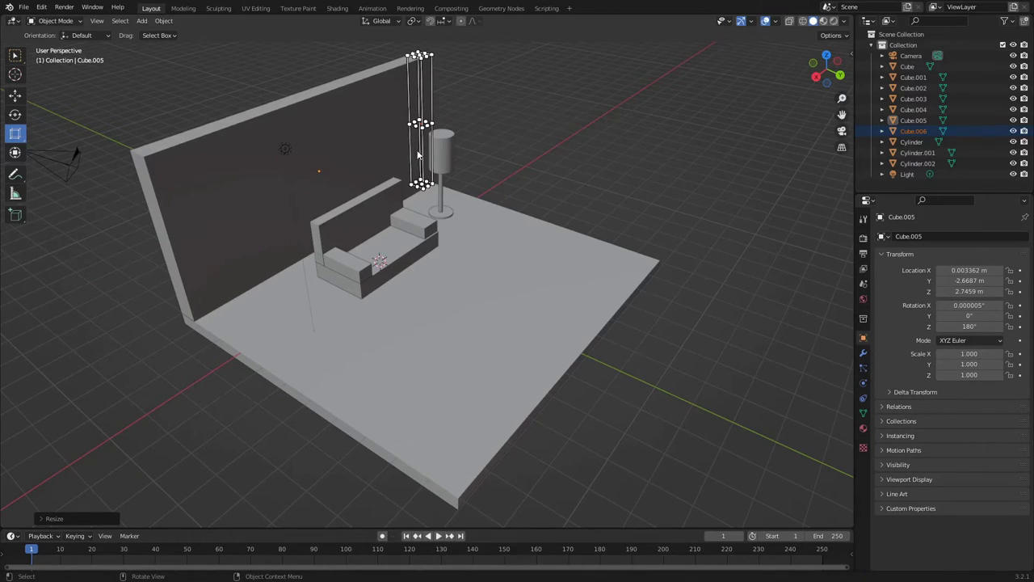
left_click_drag(421, 125, 622, 202)
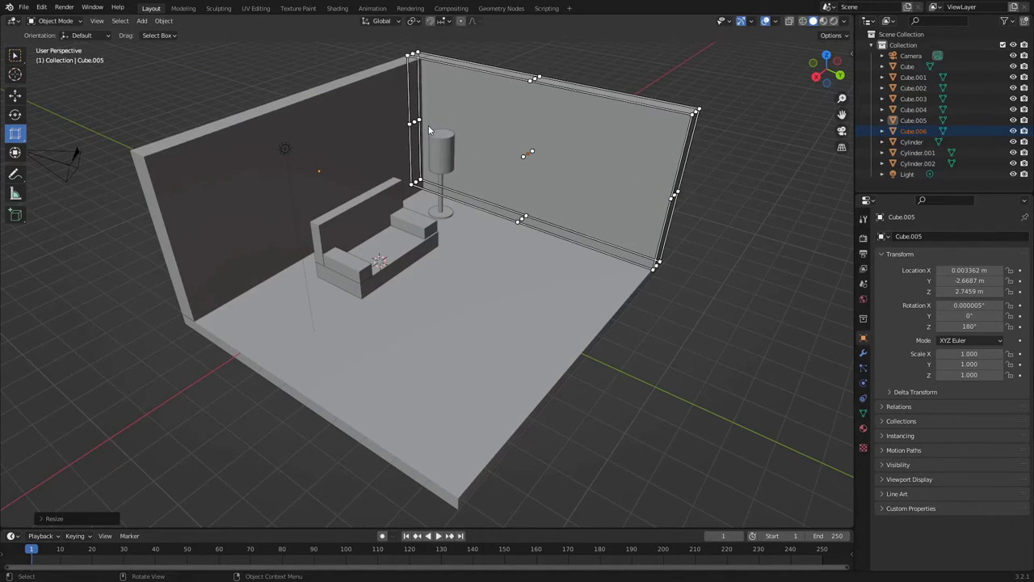
left_click(15, 215)
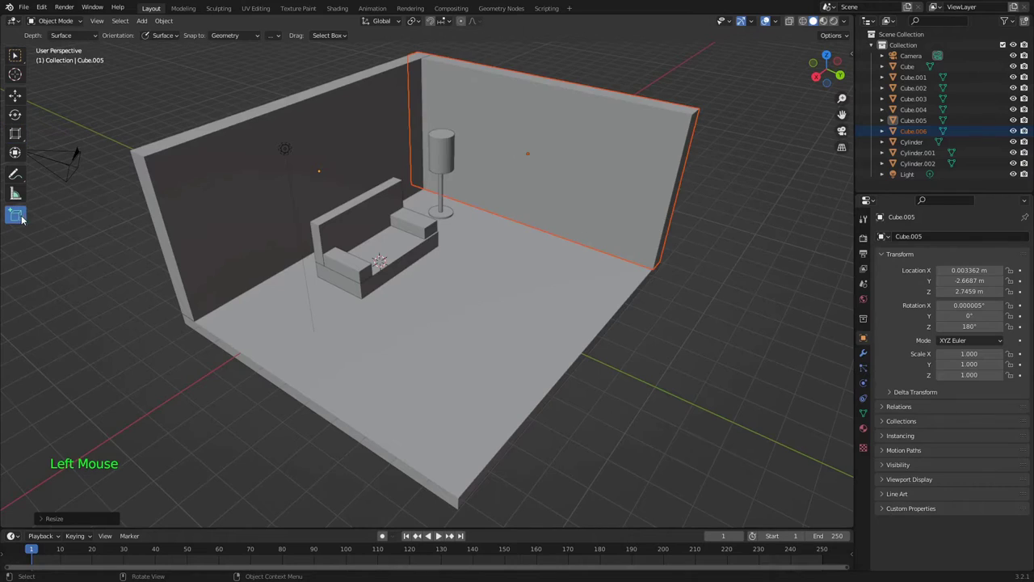
Step: Draw a long low entertainment center box, Cube.007, on the floor opposite the sofa
left_click_drag(570, 291, 564, 307)
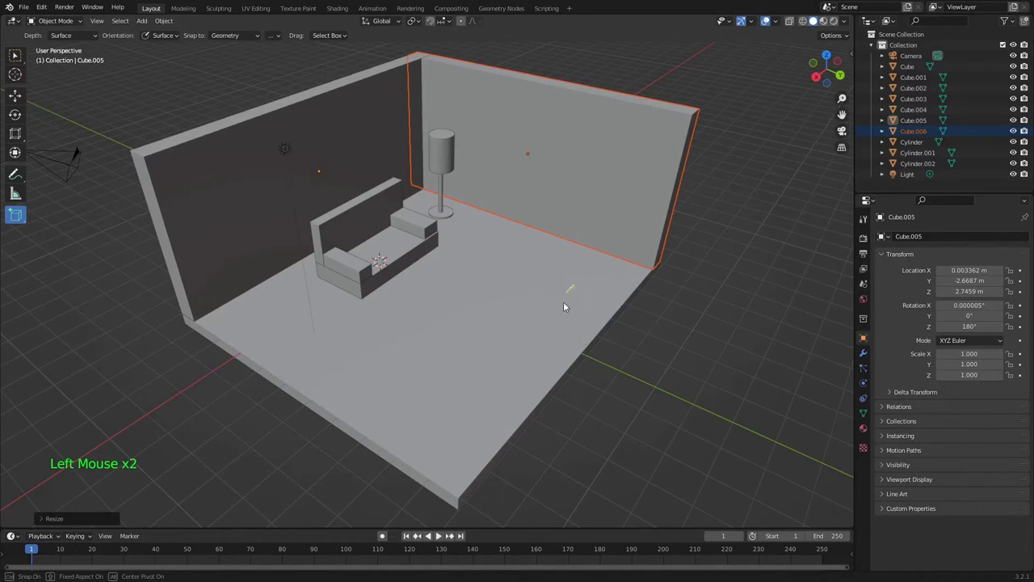
left_click_drag(530, 386, 515, 398)
left_click(521, 350)
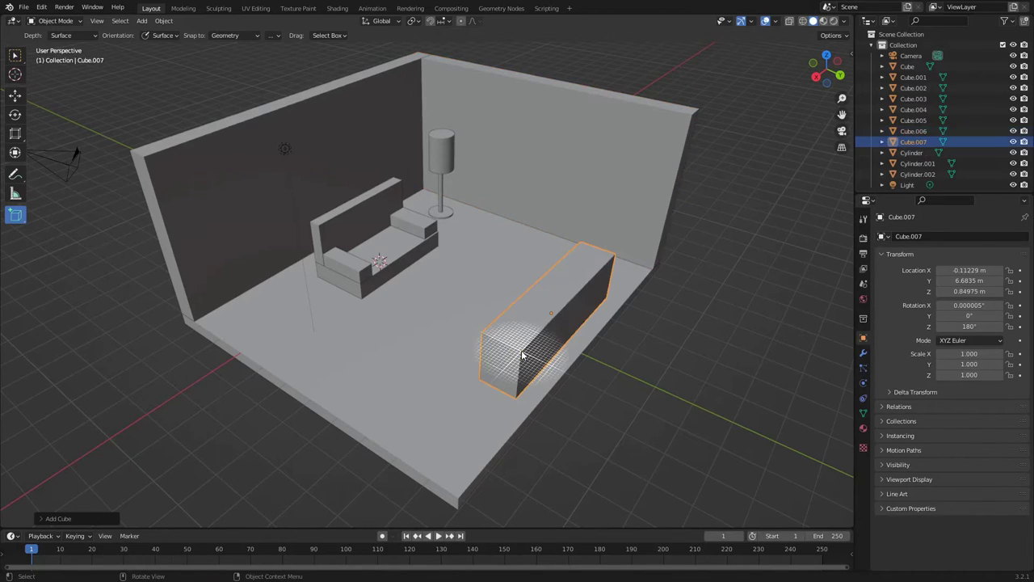
left_click_drag(826, 72, 671, 129)
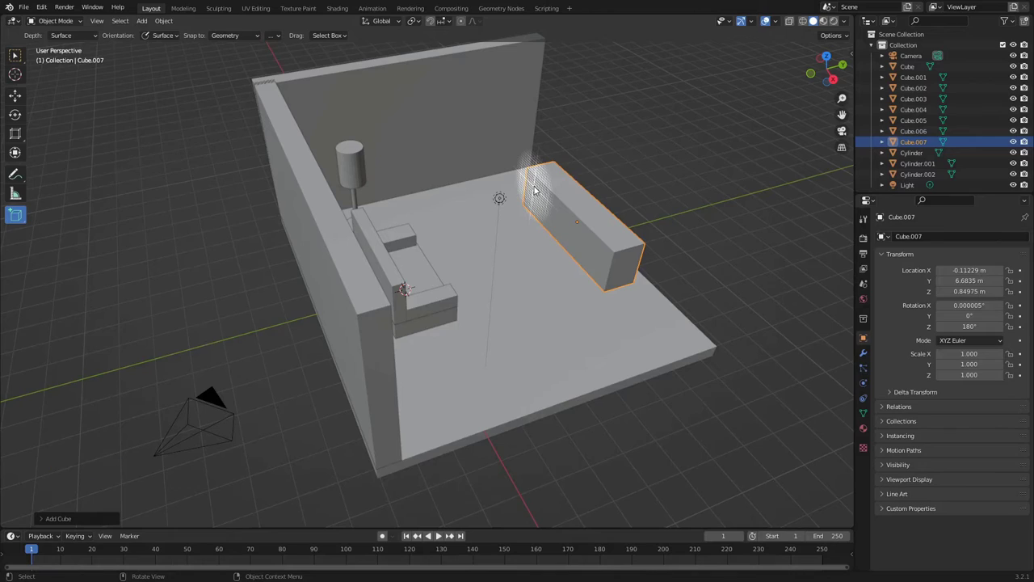
Step: Add two thin door panels, Cube.008 and Cube.009, side by side on the cabinet's front
left_click_drag(534, 191, 546, 220)
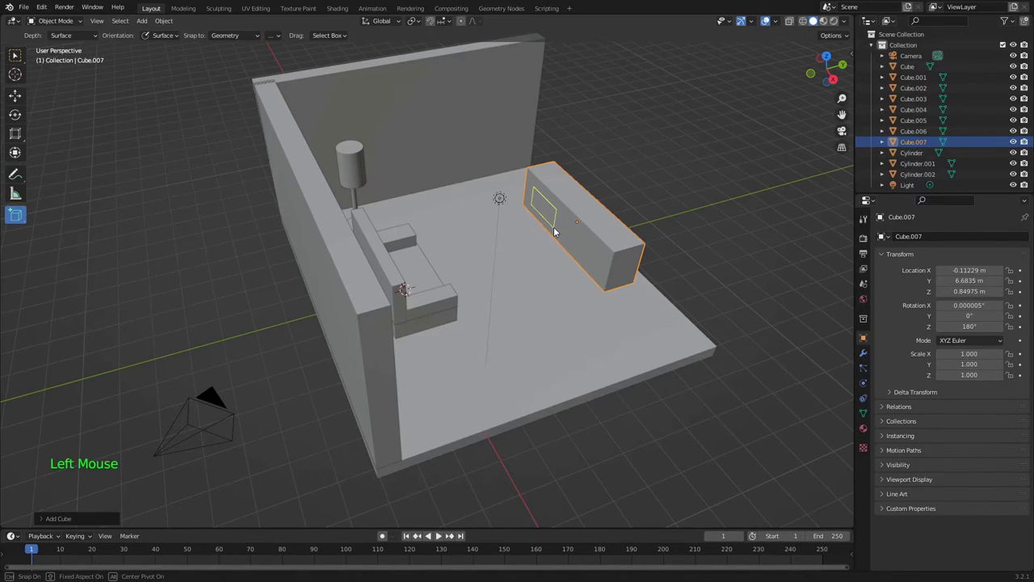
left_click_drag(553, 232, 554, 234)
right_click(555, 215)
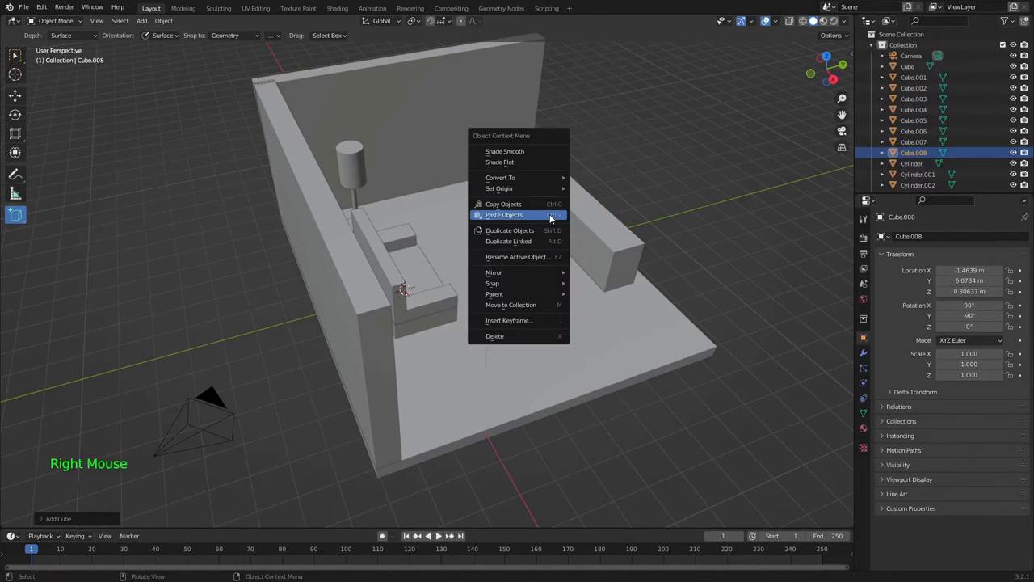
right_click(550, 210)
left_click(509, 218)
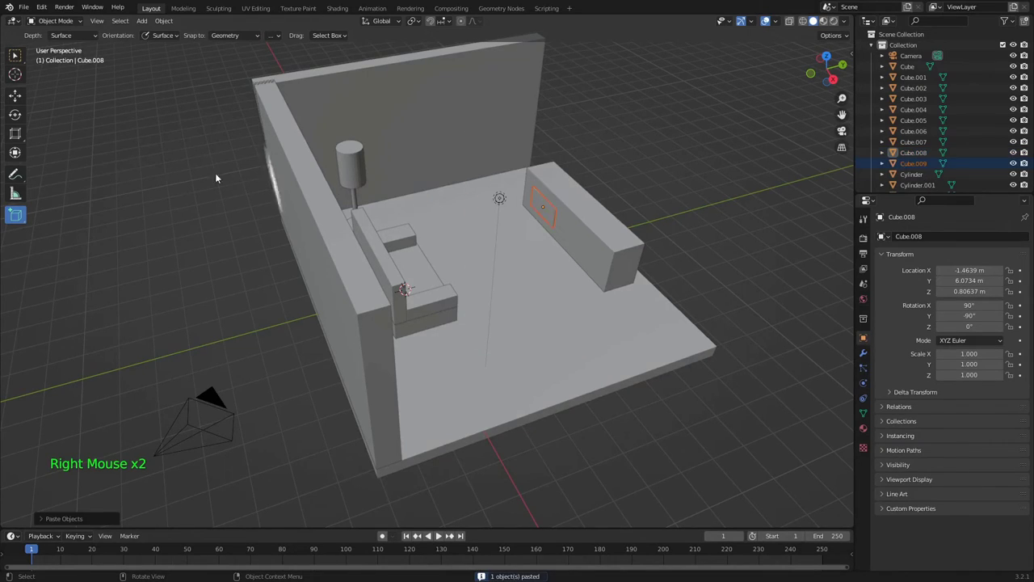
left_click(15, 153)
left_click_drag(584, 246, 616, 288)
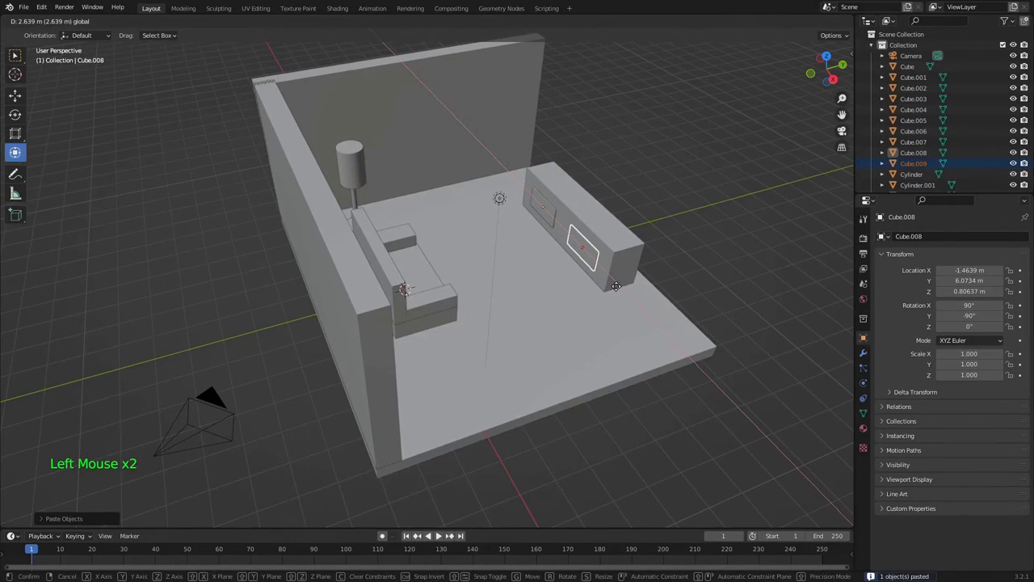
left_click(697, 255)
left_click_drag(830, 77, 718, 174)
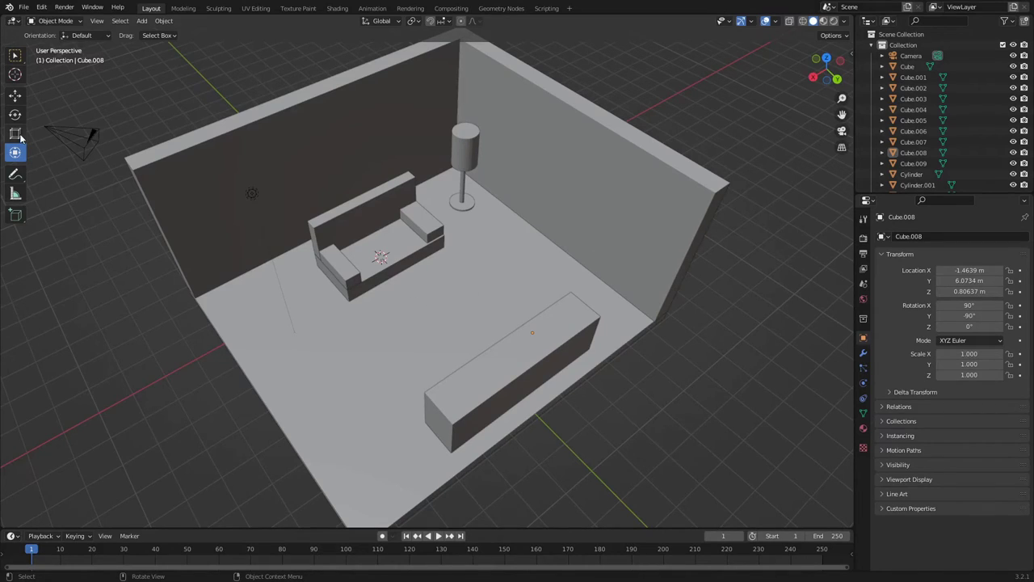
Step: Draw a flat slab, Cube.010, on top of the entertainment center as the TV base
left_click(15, 215)
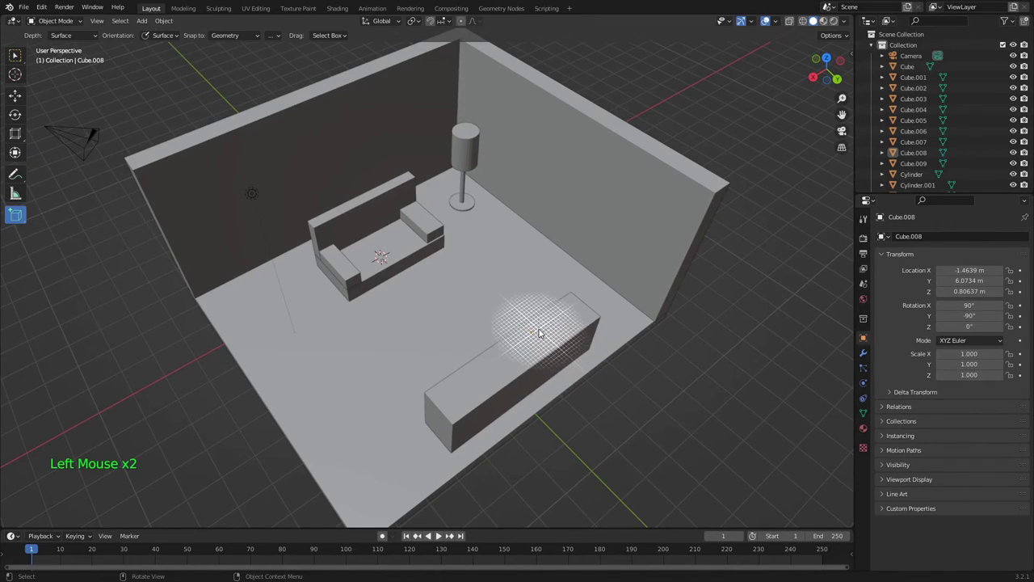
left_click_drag(533, 333, 523, 350)
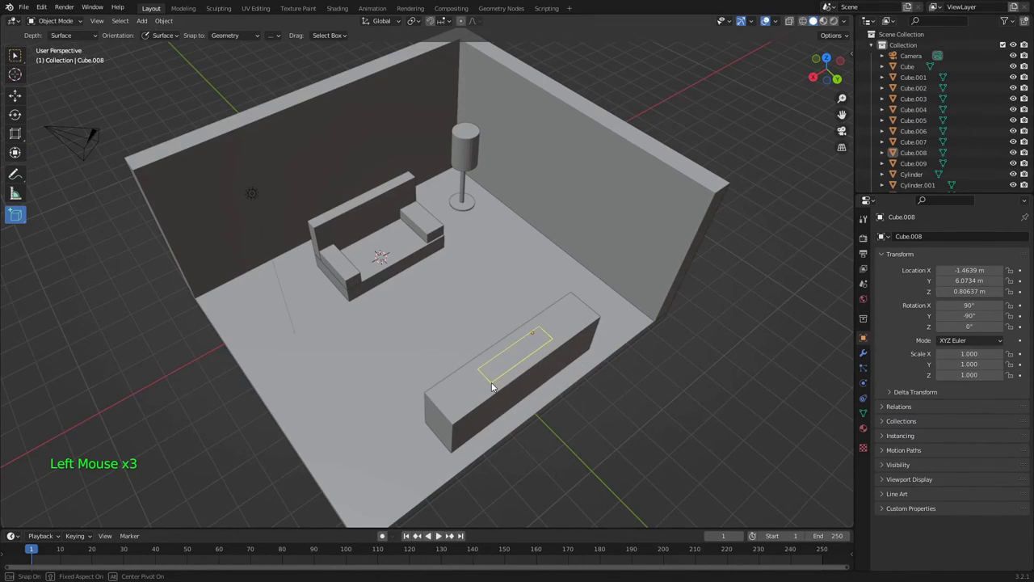
left_click_drag(493, 384, 491, 384)
Step: Draw an upright cylinder stand, Cylinder.003, on the slab and nudge it back slightly
left_click(14, 215)
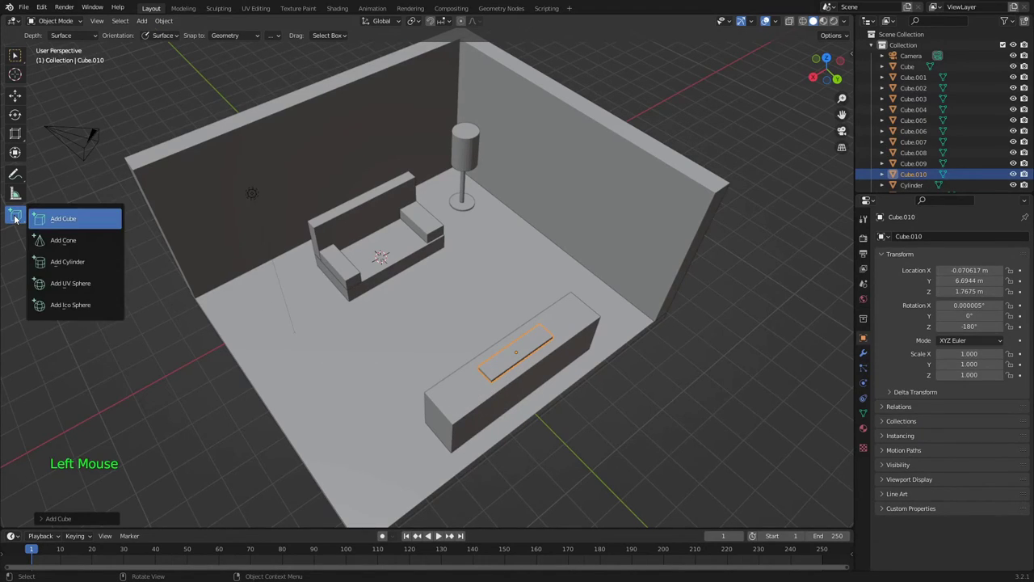
left_click(54, 266)
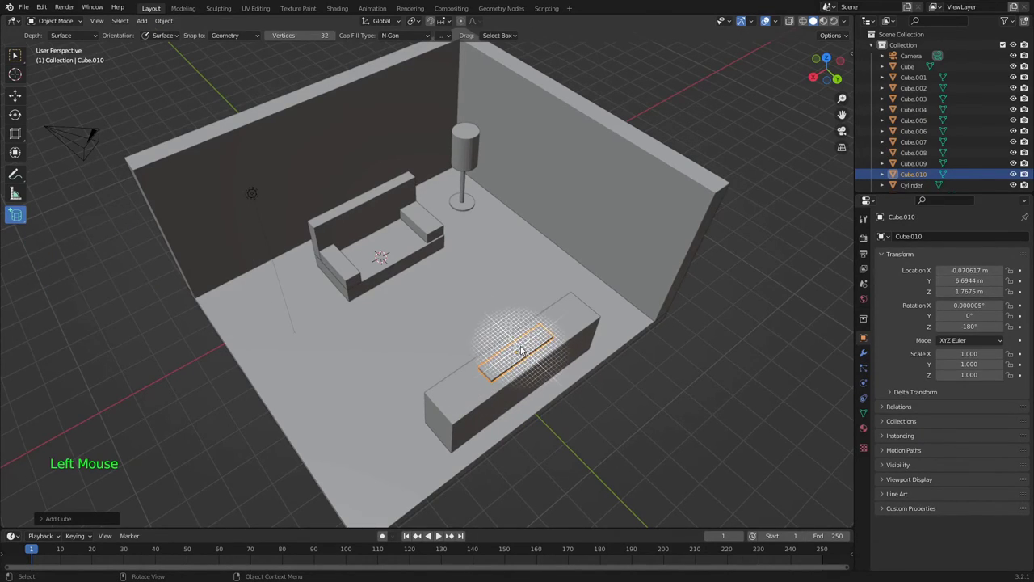
left_click_drag(516, 348, 518, 358)
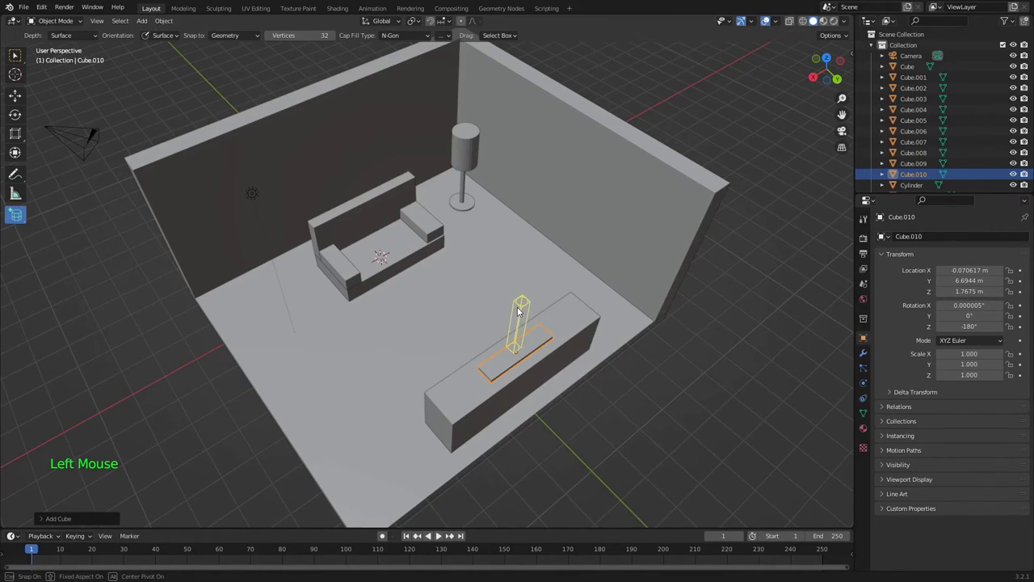
left_click(518, 310)
left_click(15, 153)
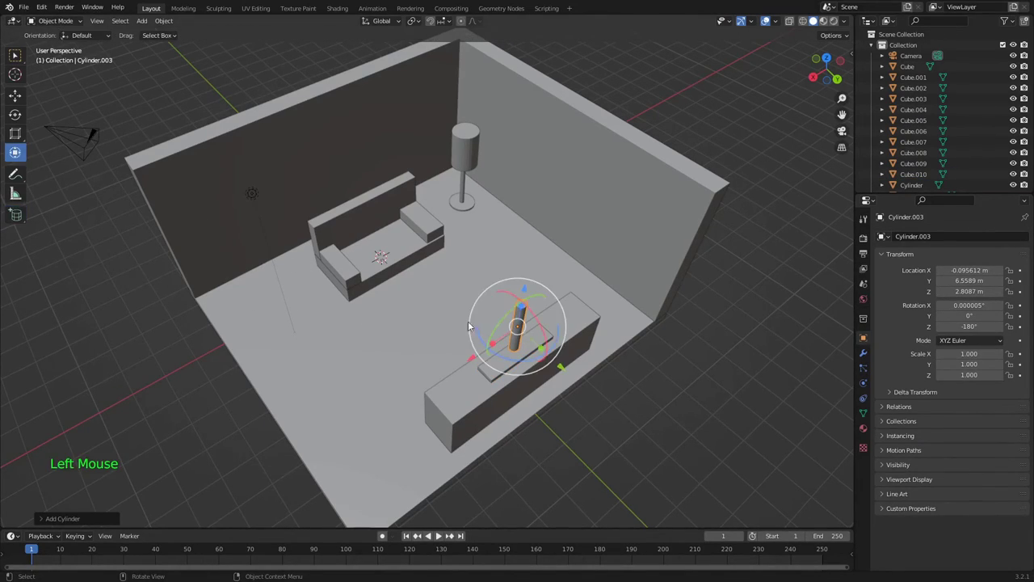
left_click_drag(568, 375, 566, 370)
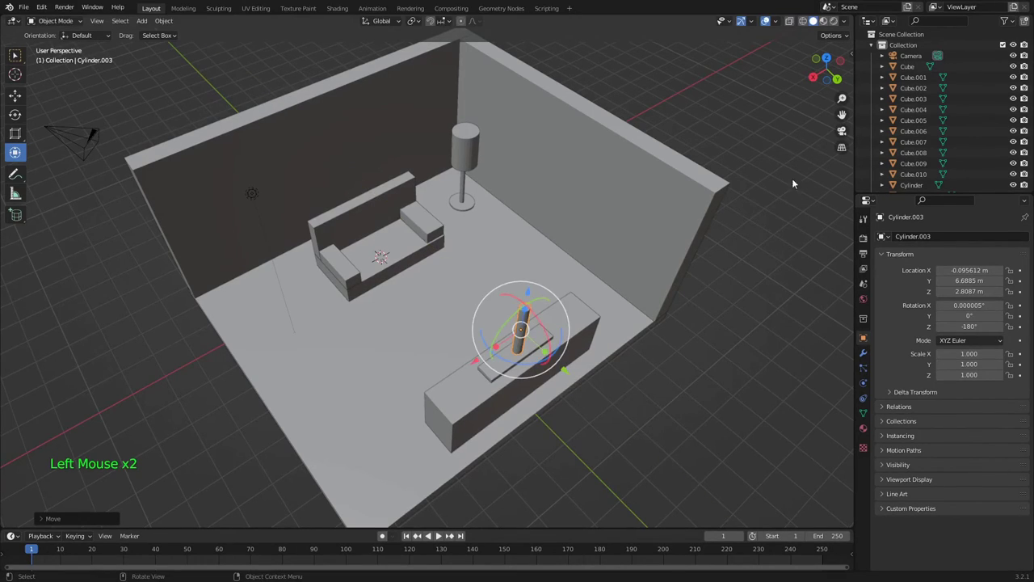
left_click_drag(825, 80, 804, 84)
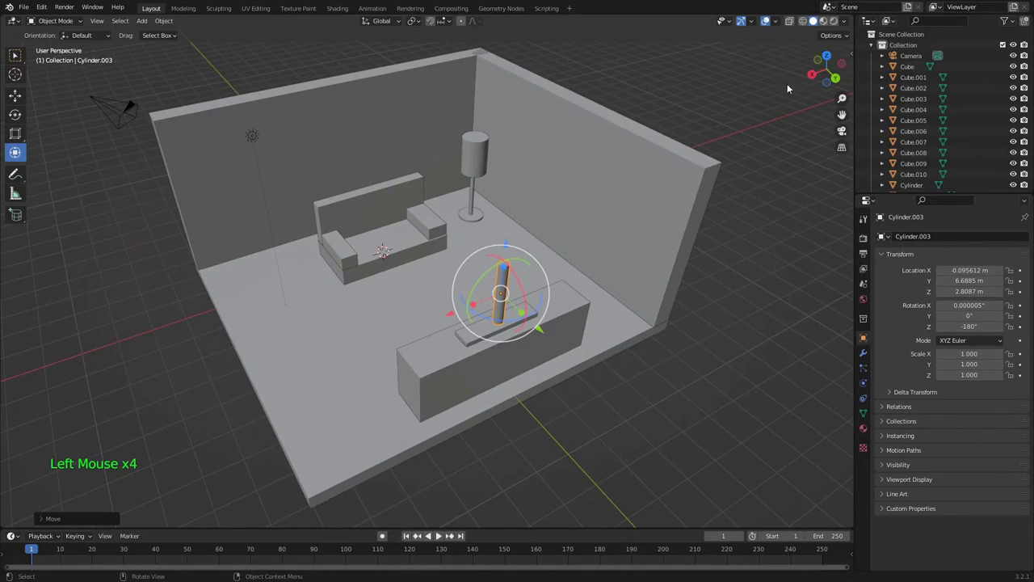
left_click(100, 232)
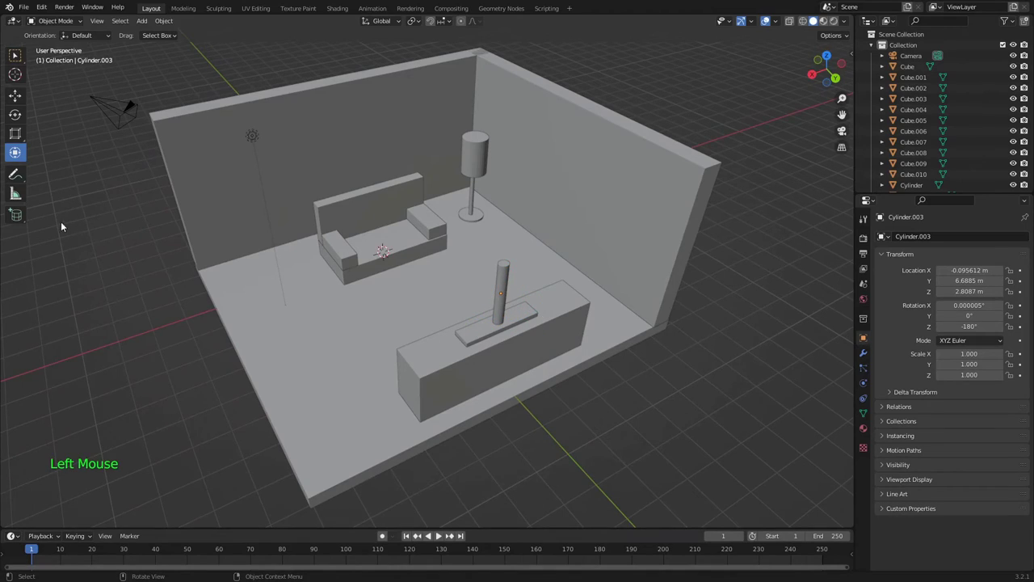
Step: Draw a new box, Cube.011, on the floor beside the couch for the TV screen
left_click_drag(17, 216, 44, 228)
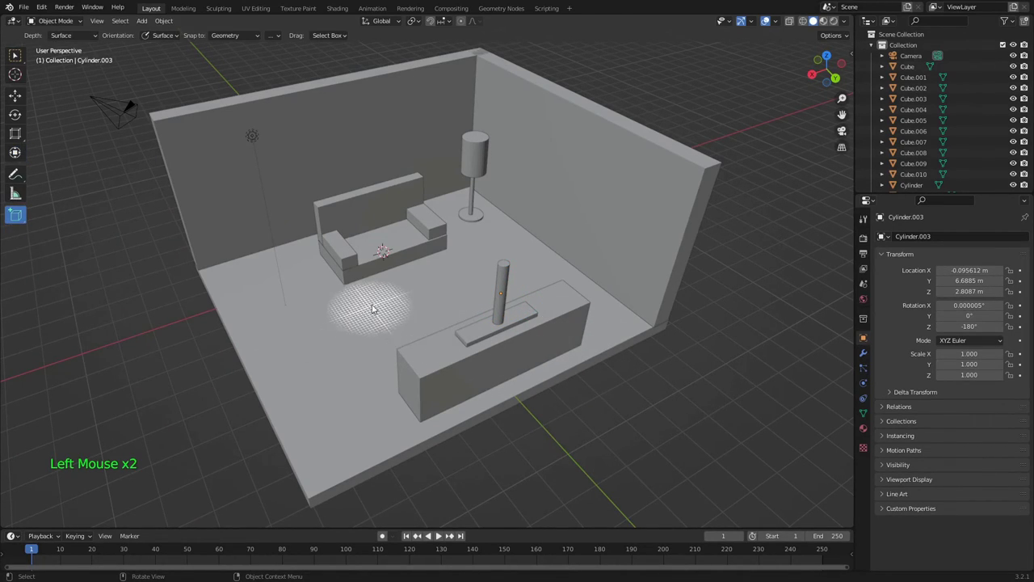
left_click_drag(398, 306, 300, 351)
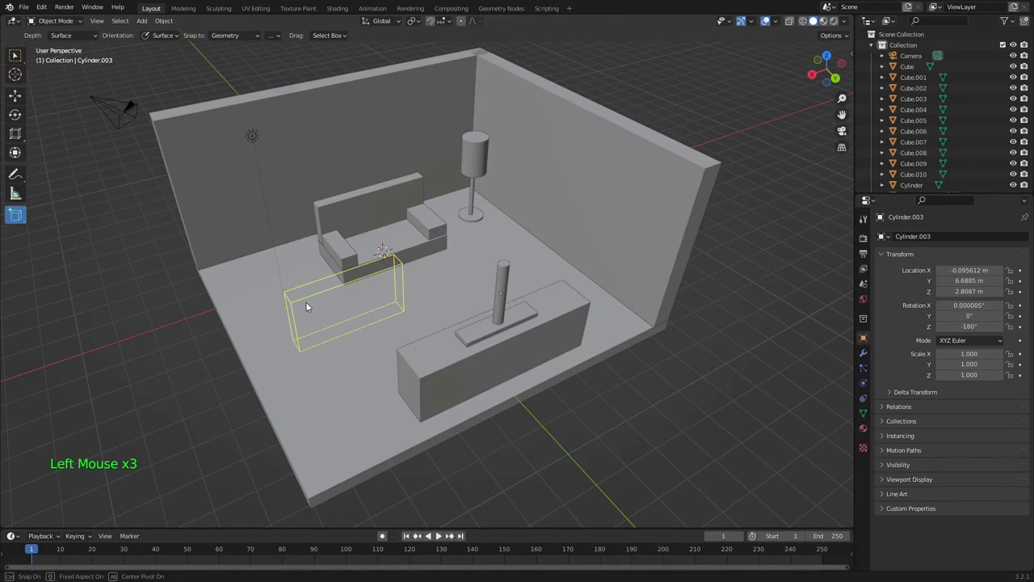
left_click(302, 299)
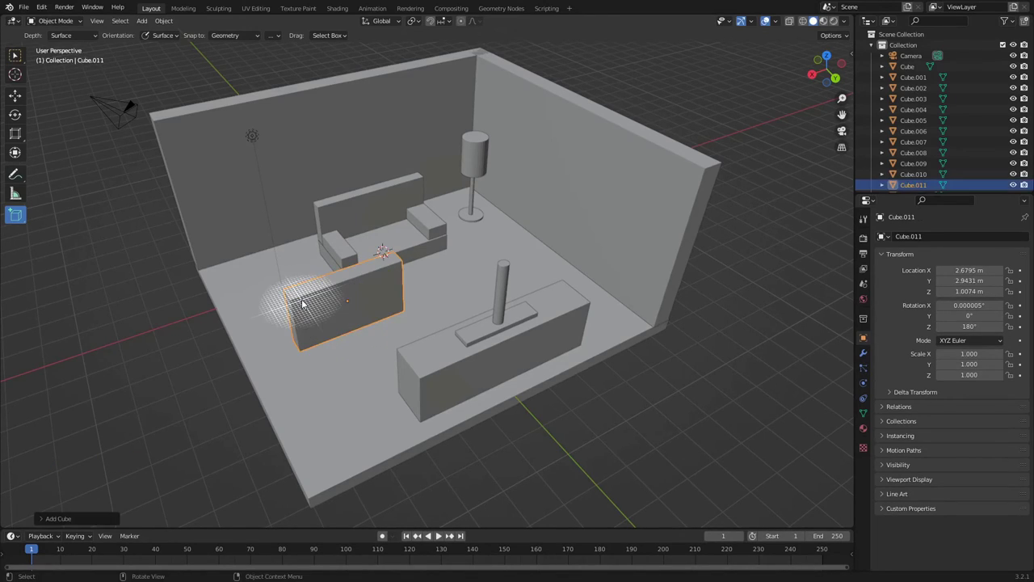
Step: Move the TV box over the cabinet and lift it onto the stand at Z 3.6184 m
left_click(14, 152)
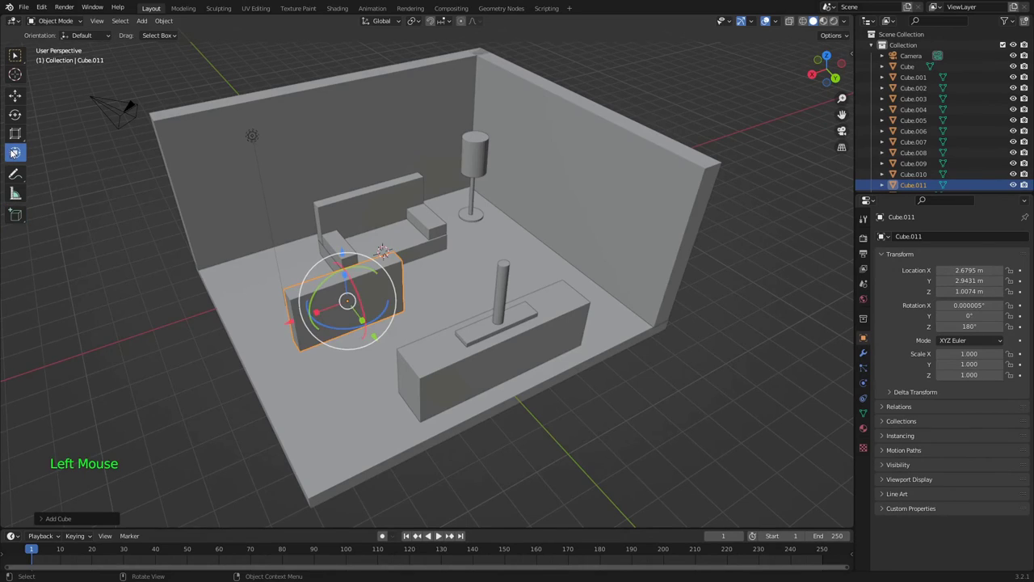
left_click_drag(289, 327, 381, 296)
left_click_drag(429, 219, 429, 185)
left_click_drag(461, 255, 534, 313)
left_click_drag(503, 249, 504, 218)
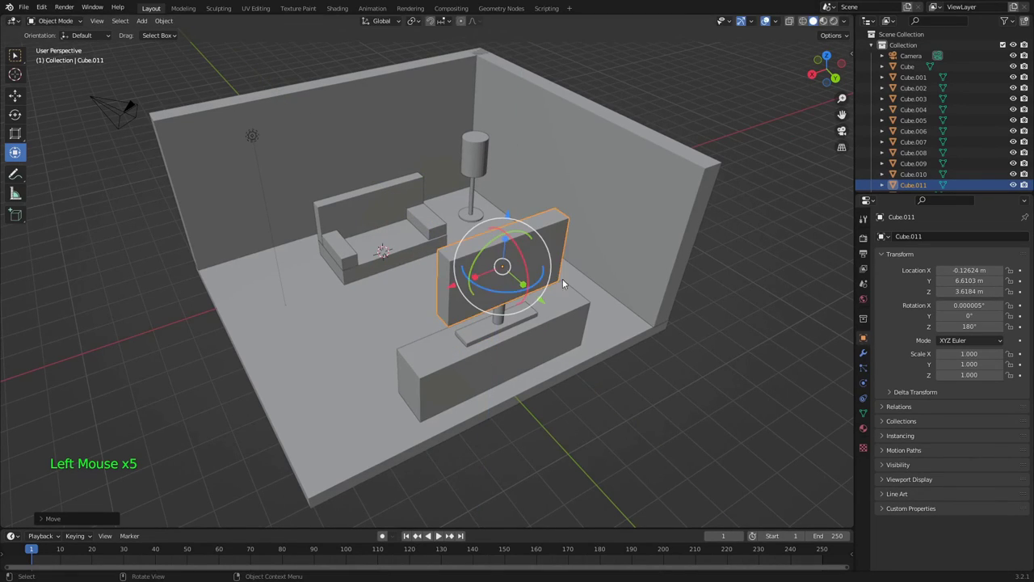
left_click_drag(824, 91, 759, 86)
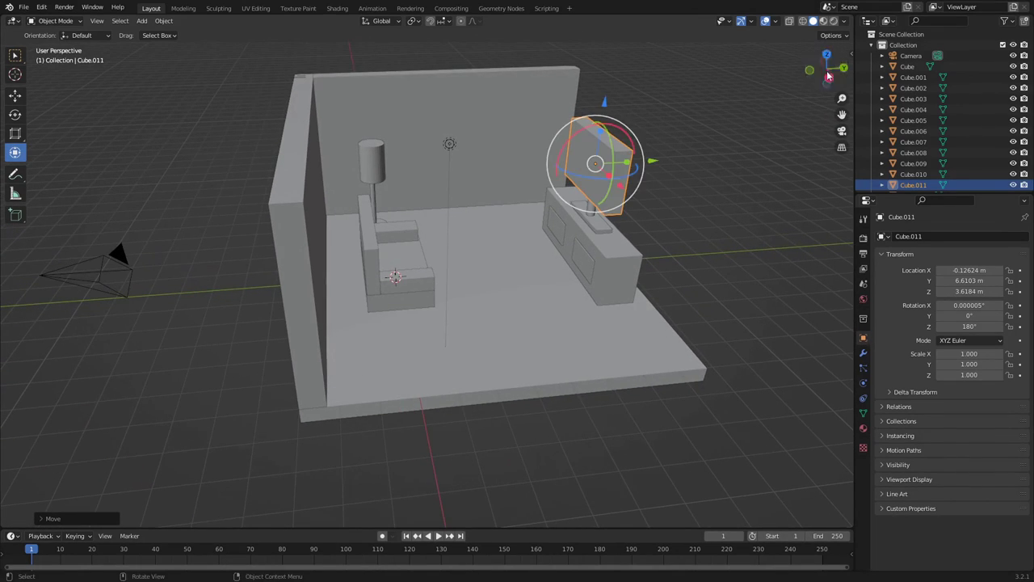
Step: Deselect everything, orbit to an angled overhead view, and switch to orthographic projection
left_click(726, 165)
left_click_drag(828, 71, 836, 166)
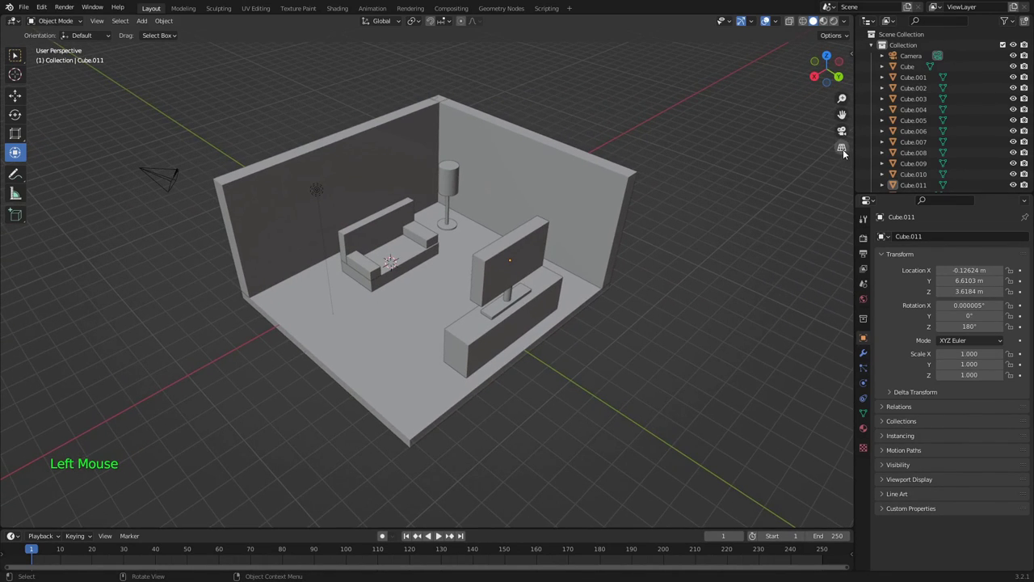
left_click(842, 148)
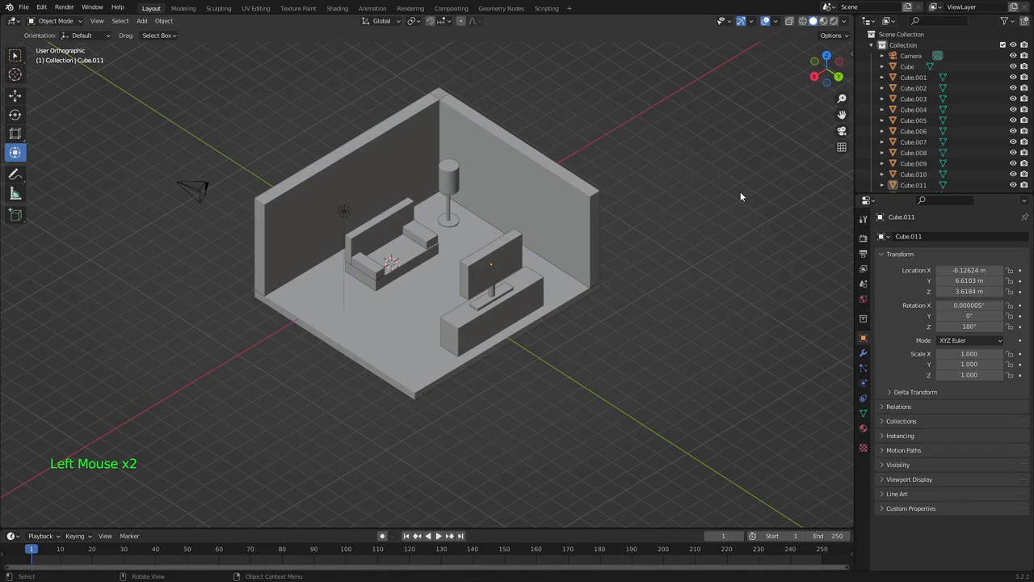